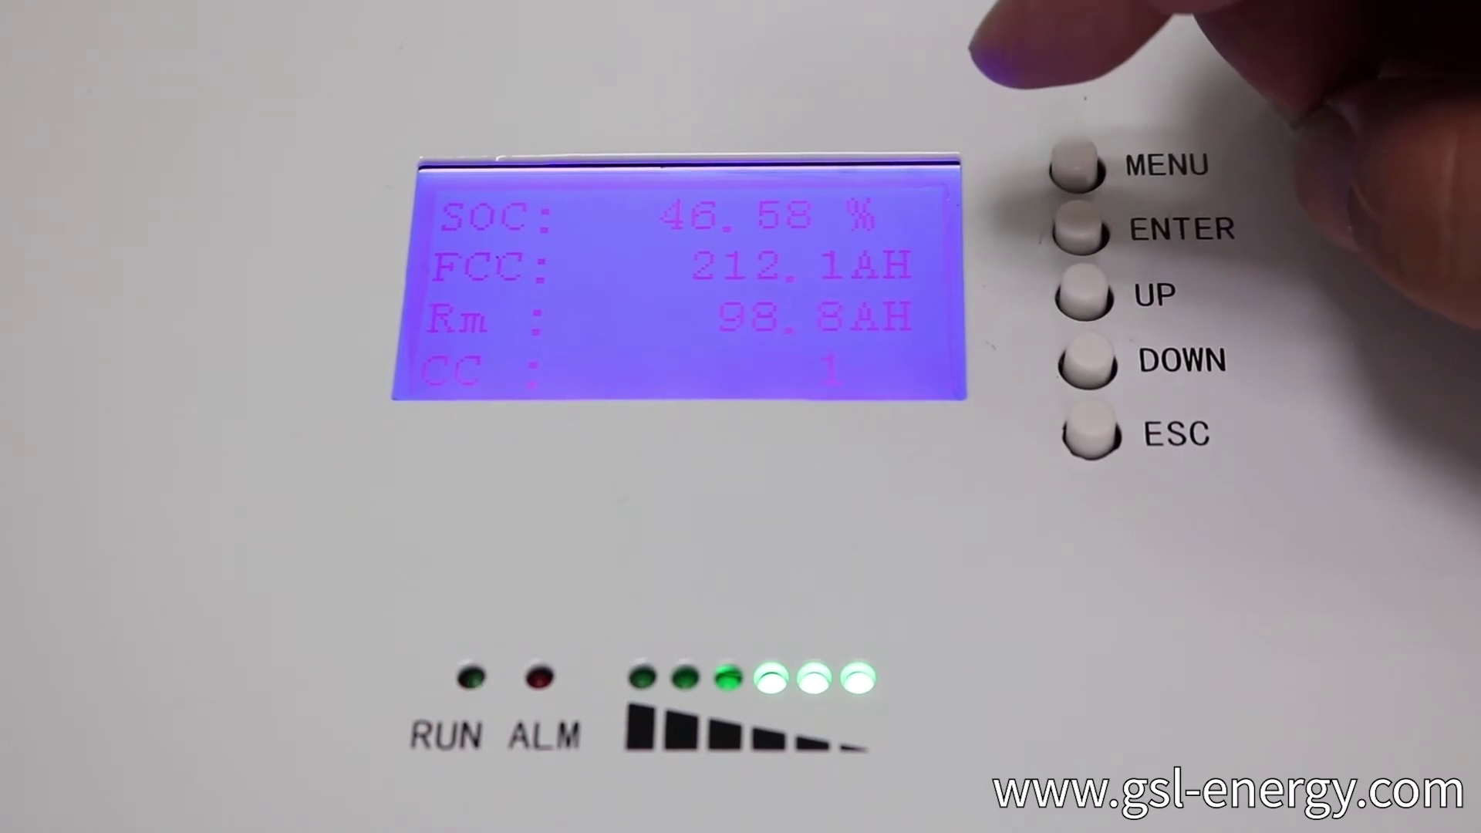
Open the battery panel's PackV / Im / Temperature / Cell Voltage menu from the capacity readout.
left_click(1079, 170)
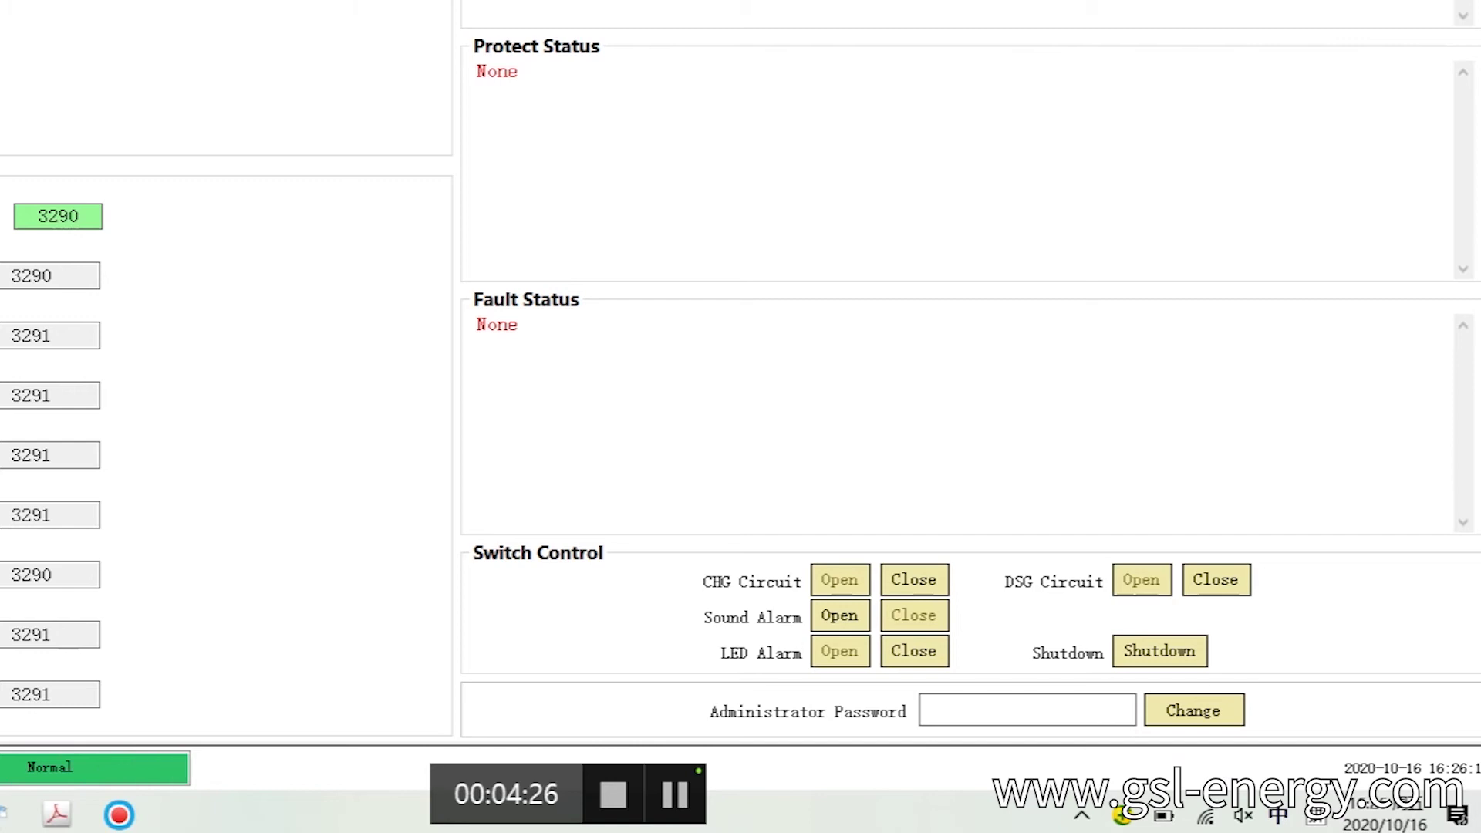
Enter the administrator password to unlock admin access, then go to the Multi Monitoring page.
left_click(923, 709)
type("******")
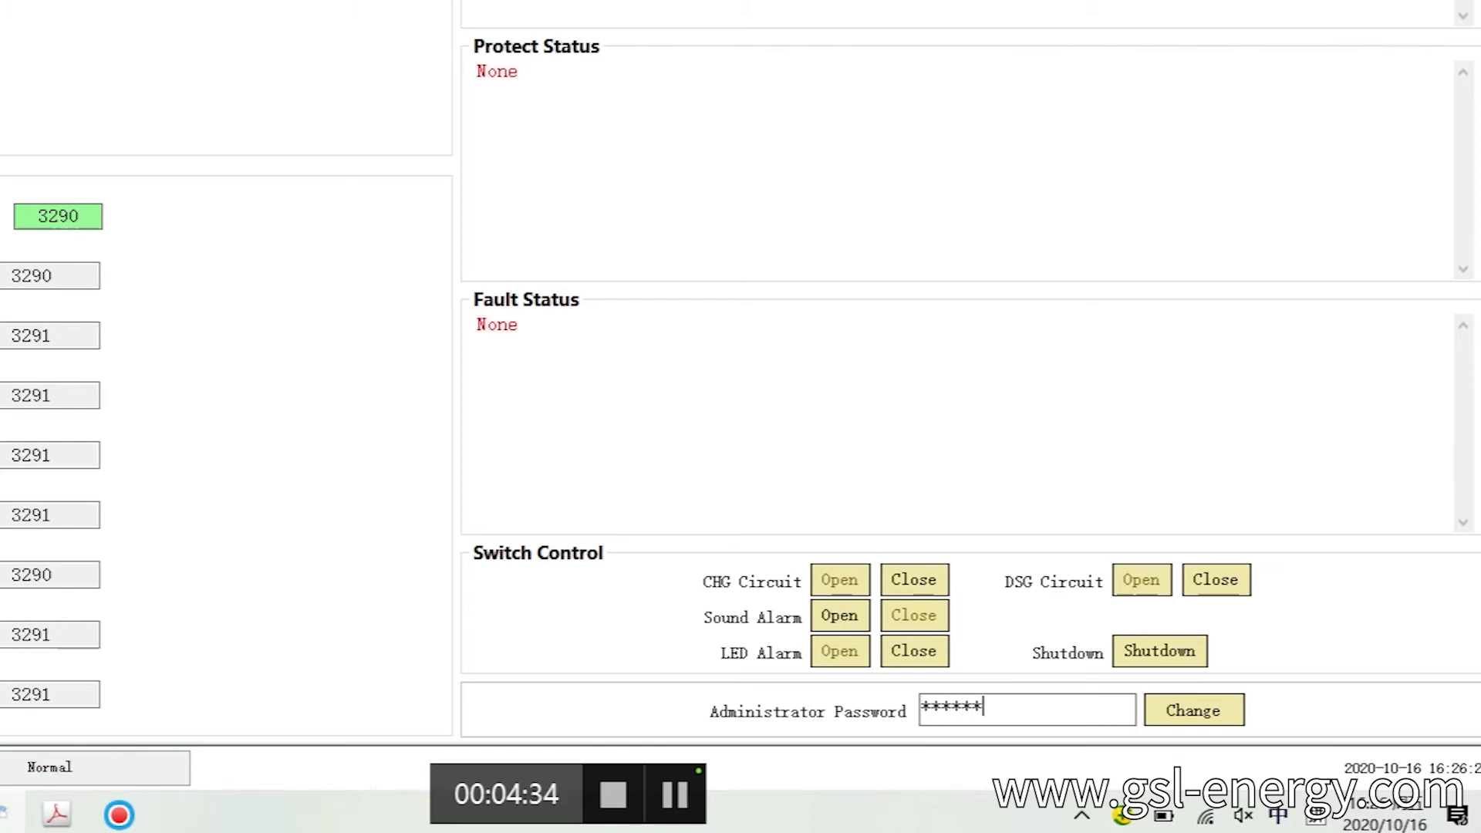
key("Return")
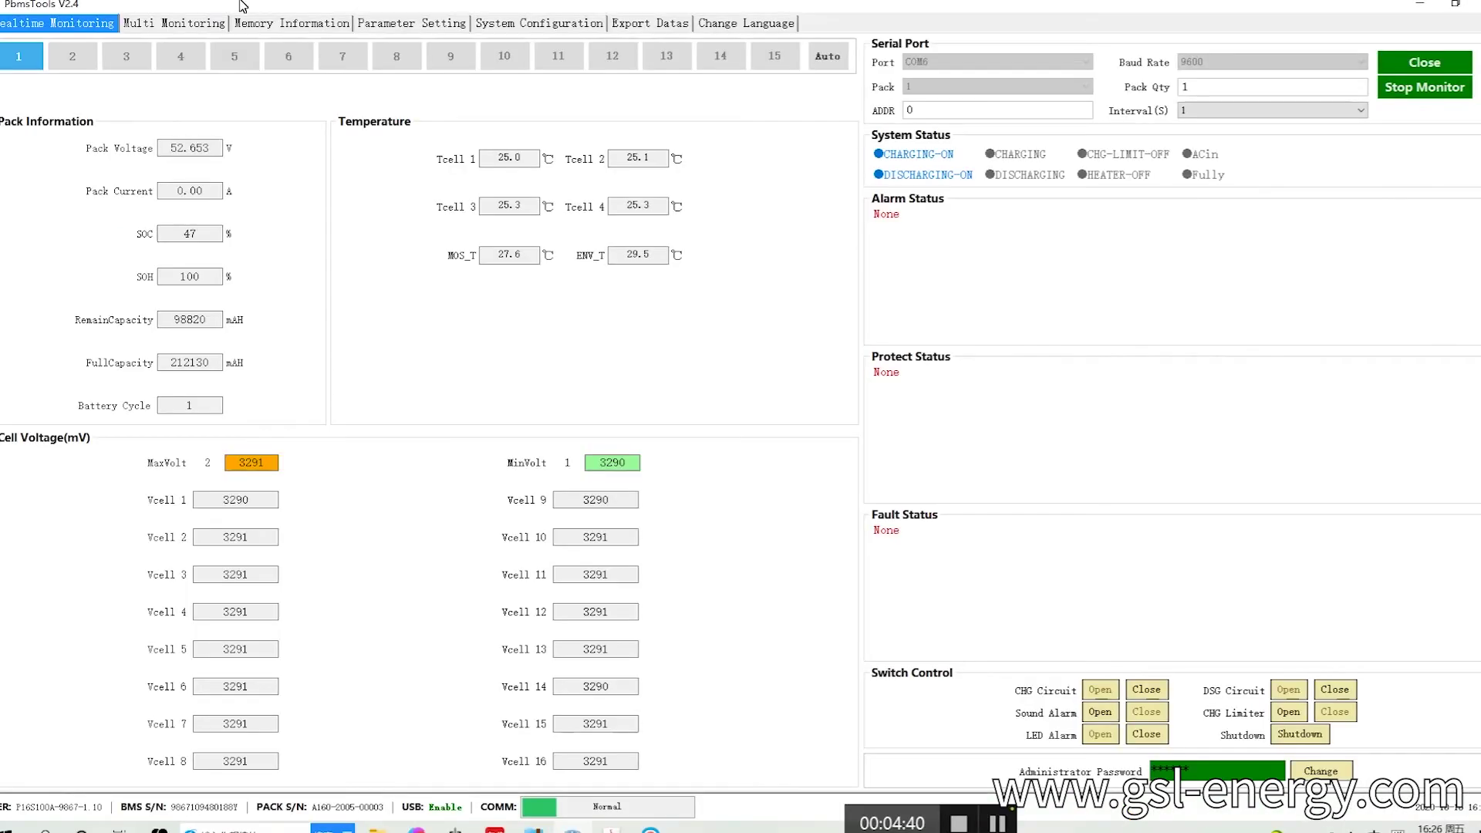
left_click(176, 26)
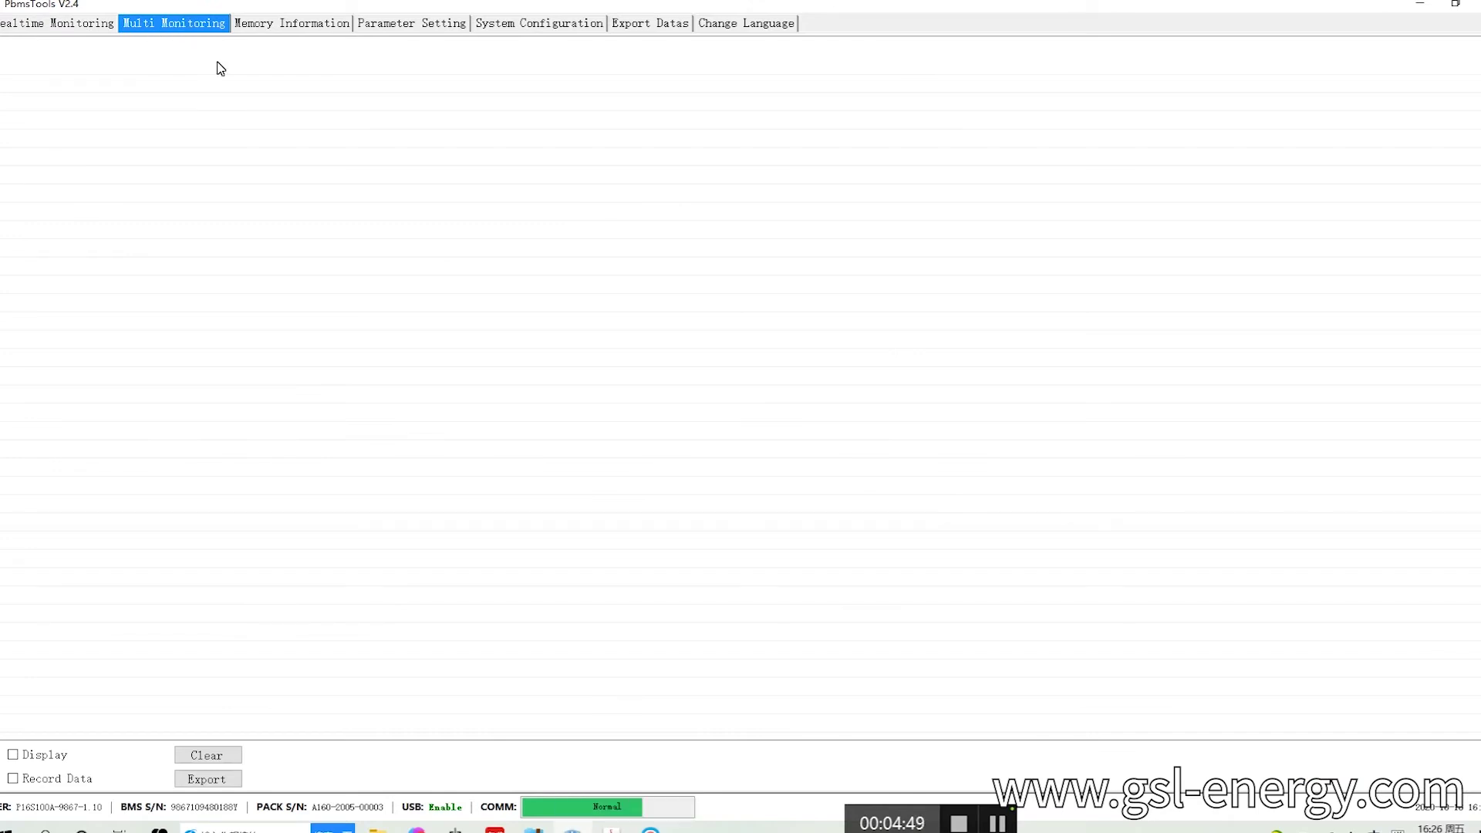
Read BMS memory records 1–2000 into the Memory Information table.
left_click(280, 33)
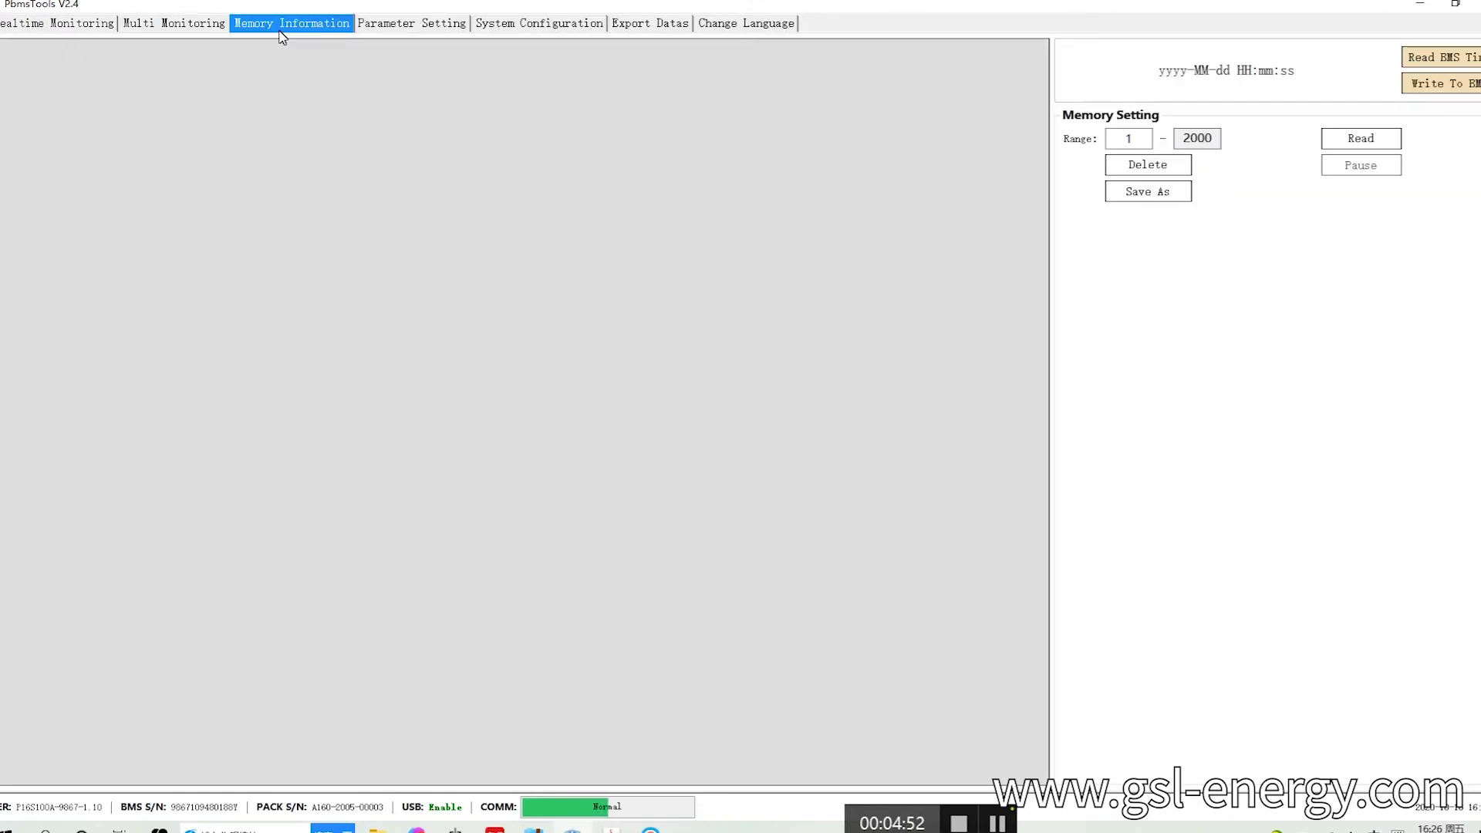
left_click(1380, 143)
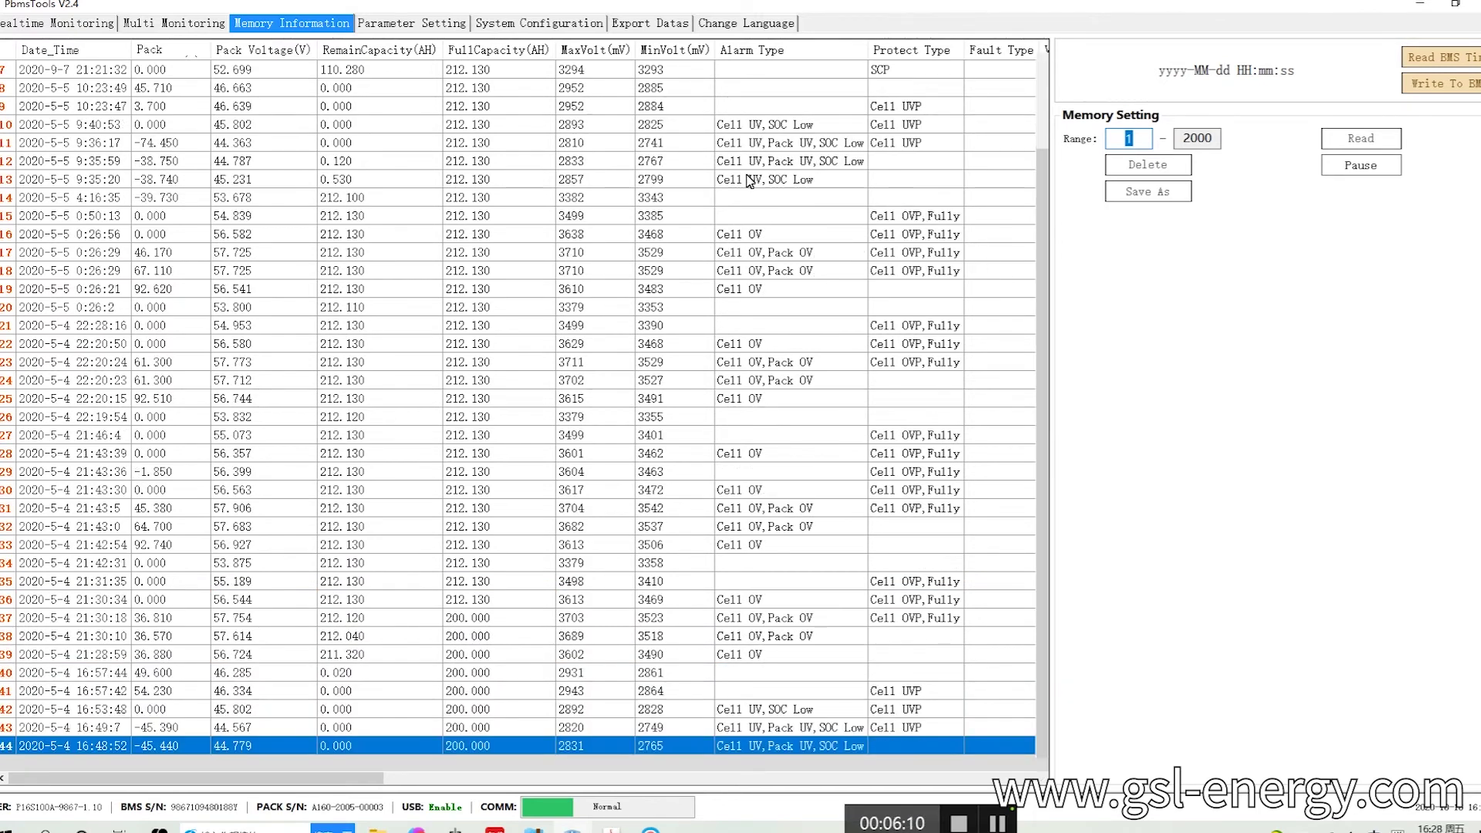
Read all BMS parameters into Parameter Setting, keeping Cell OV Protect at 3.70 V.
left_click(409, 24)
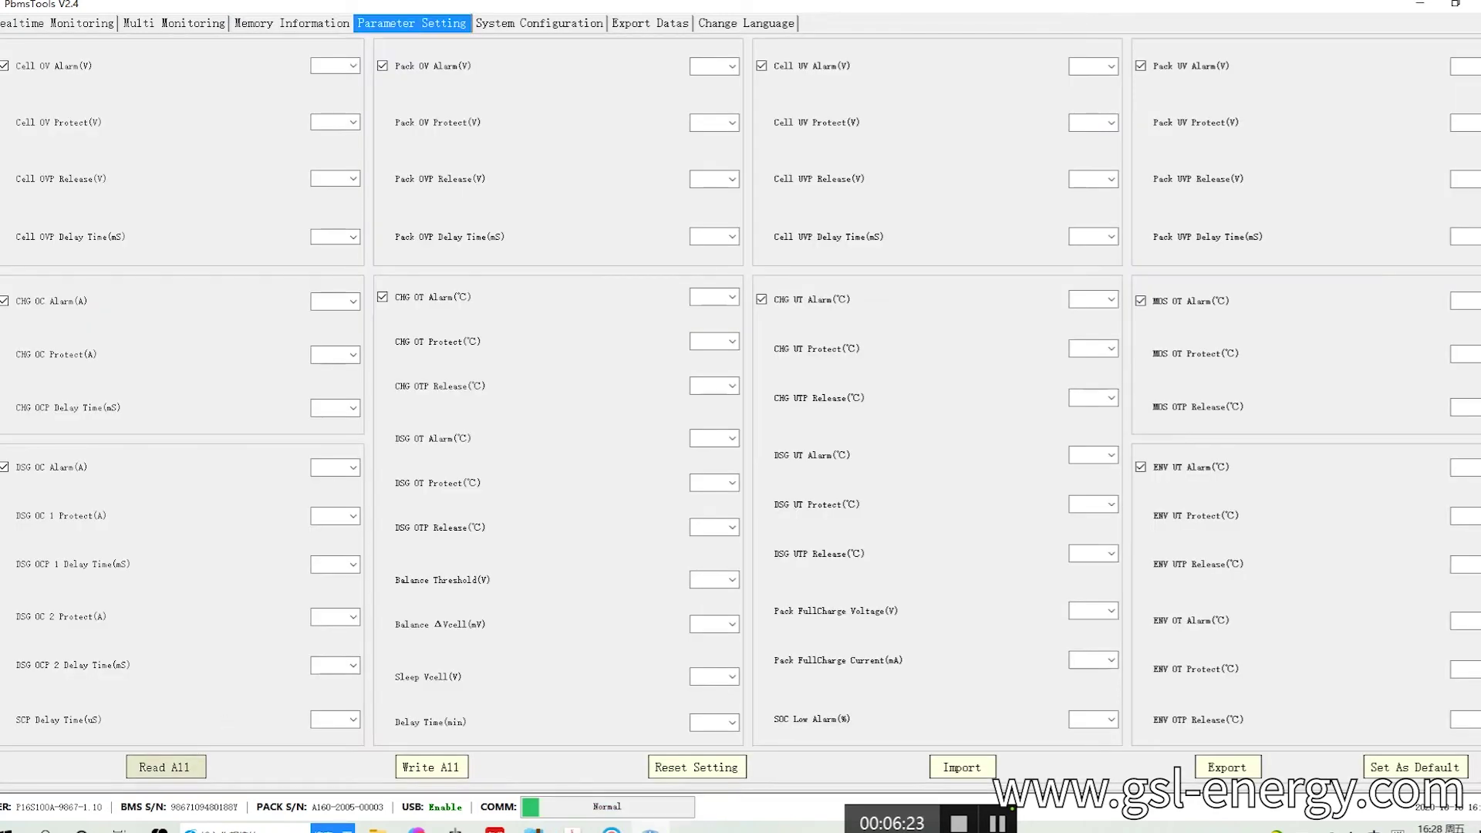
left_click(185, 769)
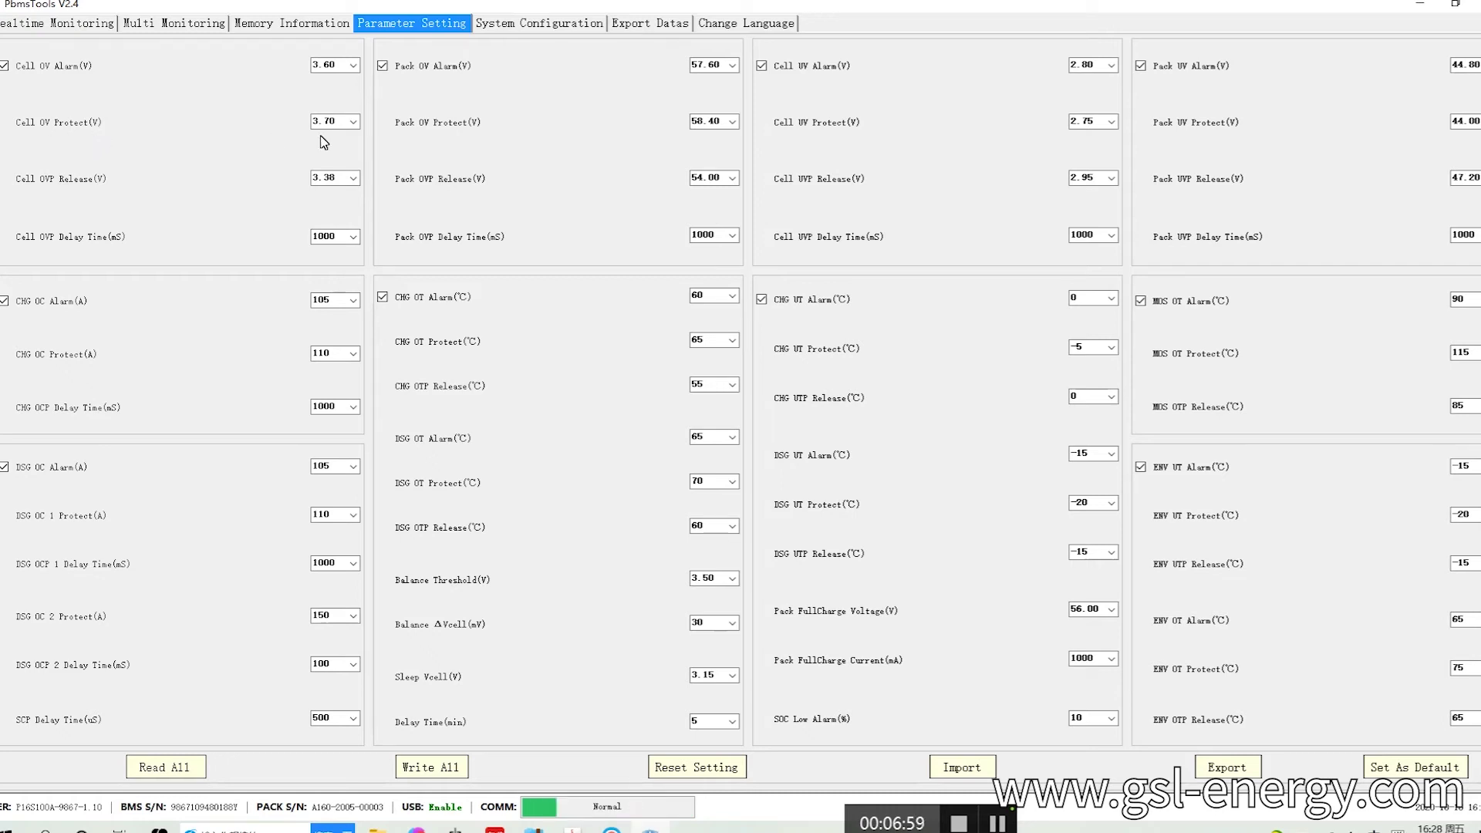
left_click(356, 125)
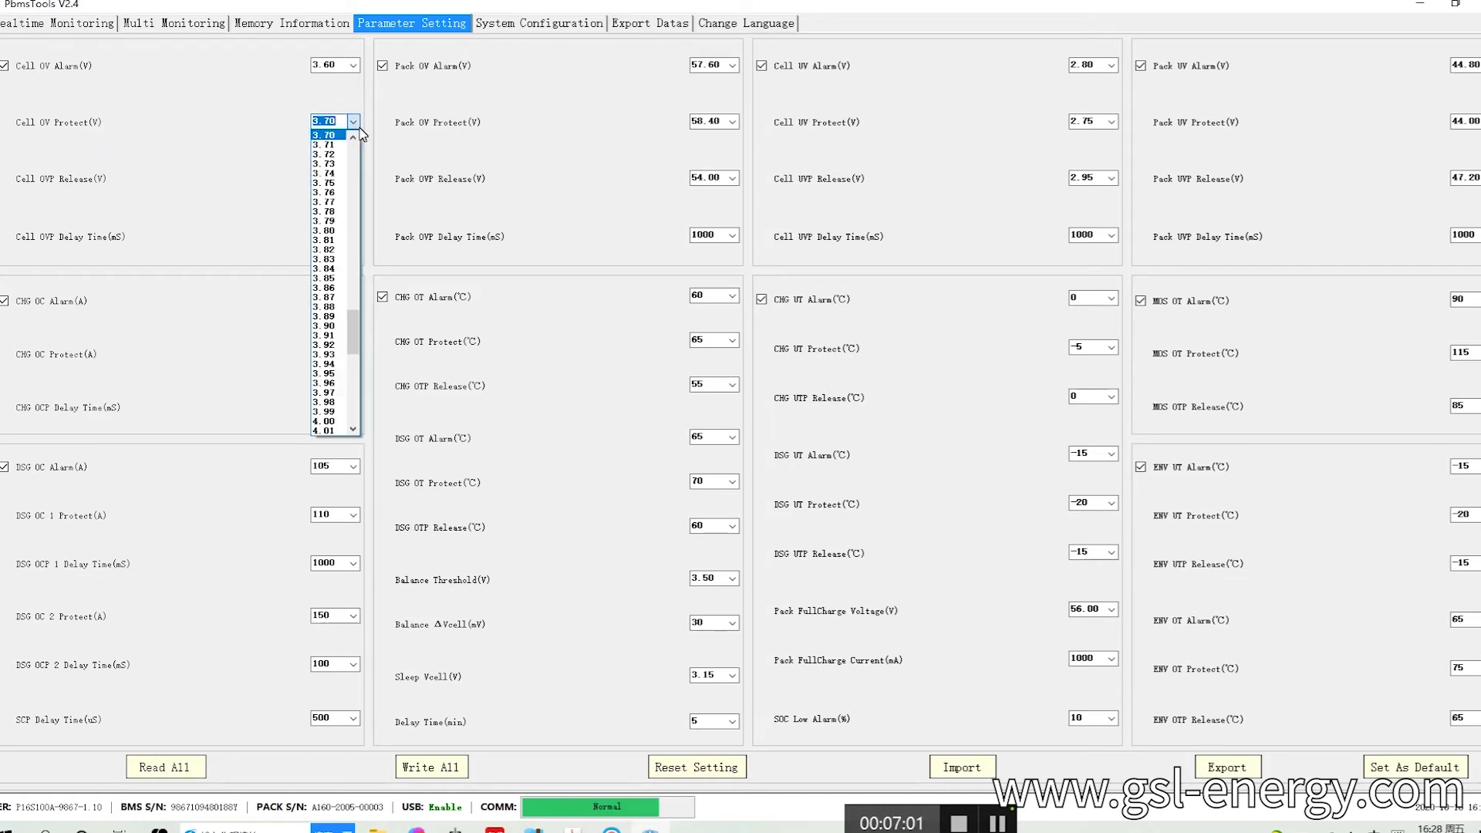
left_click(97, 145)
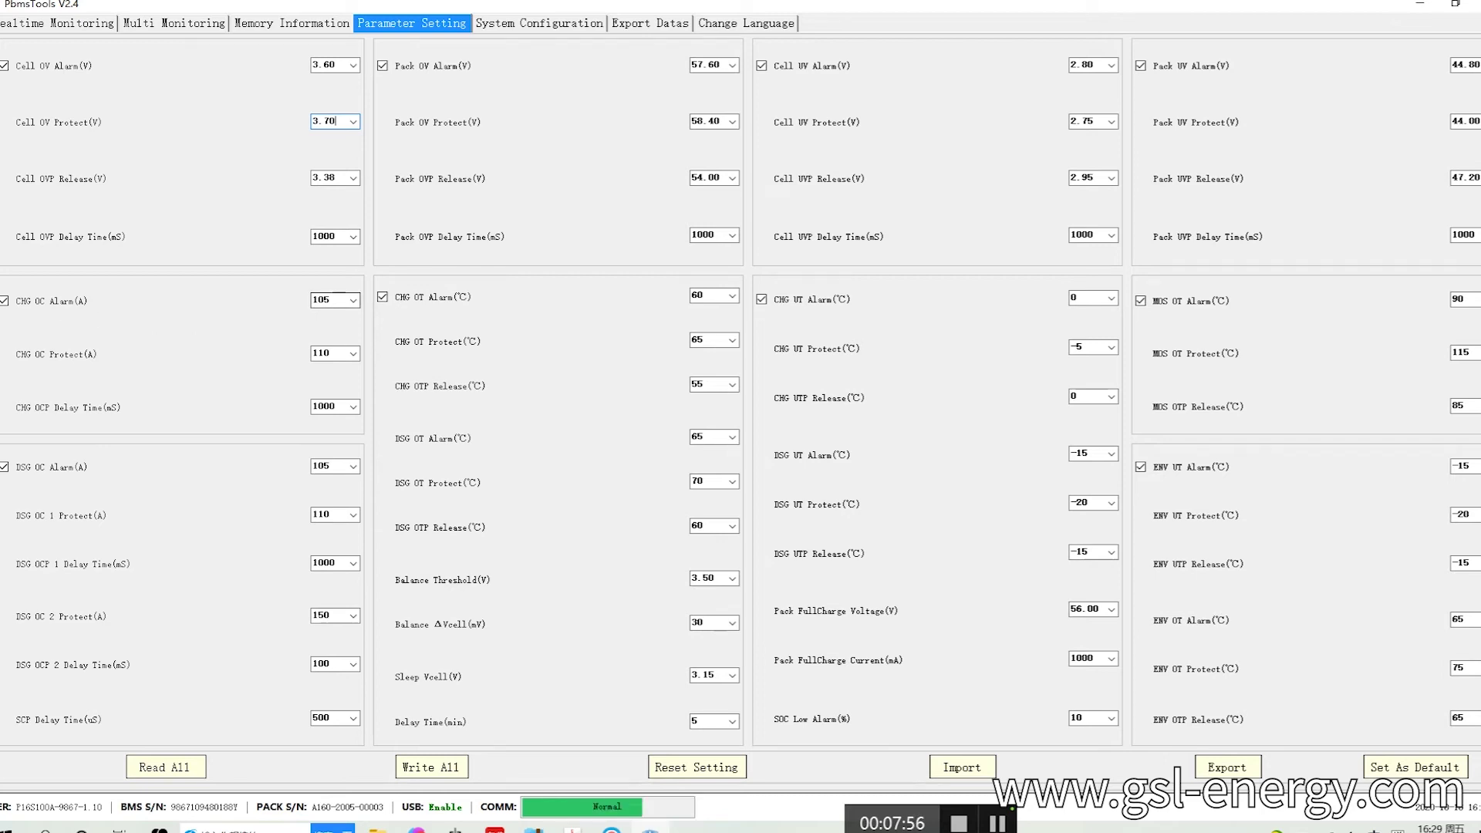
left_click(354, 300)
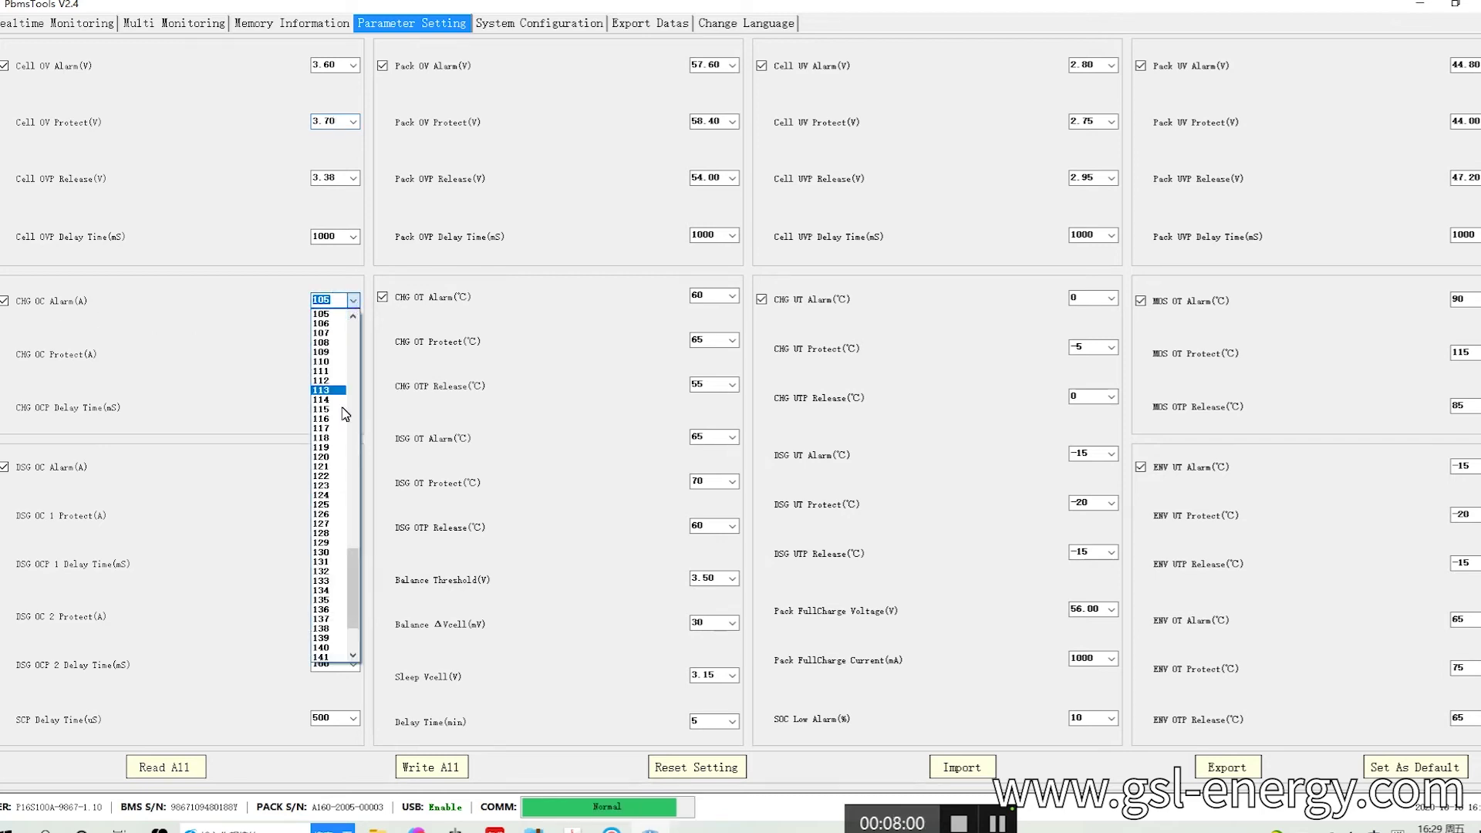
Set CHG OC Alarm 130, CHG OC Protect 131, DSG OC Alarm 130 and DSG OC 1 Protect 131.
left_click(341, 553)
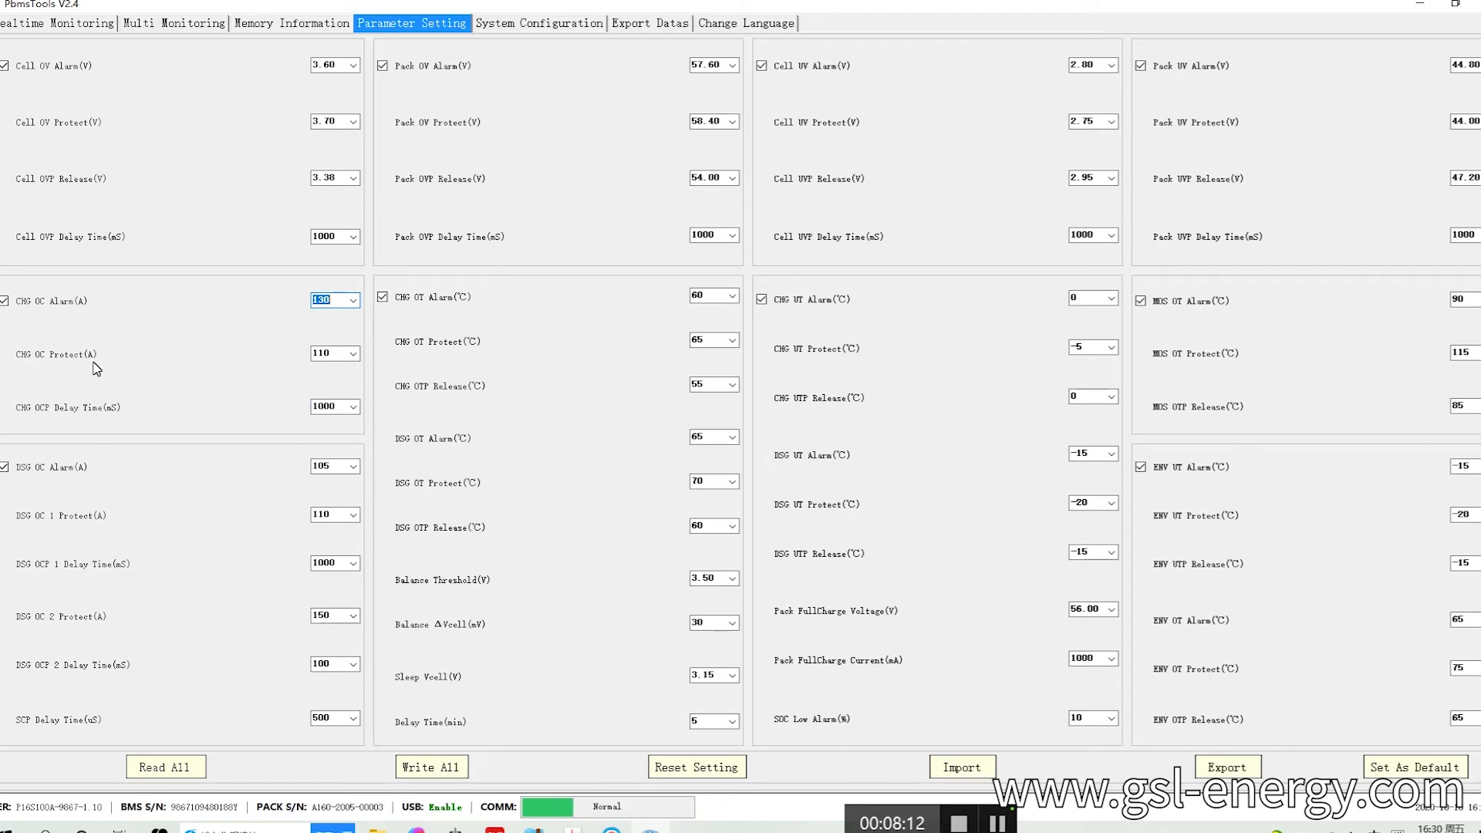
left_click(328, 353)
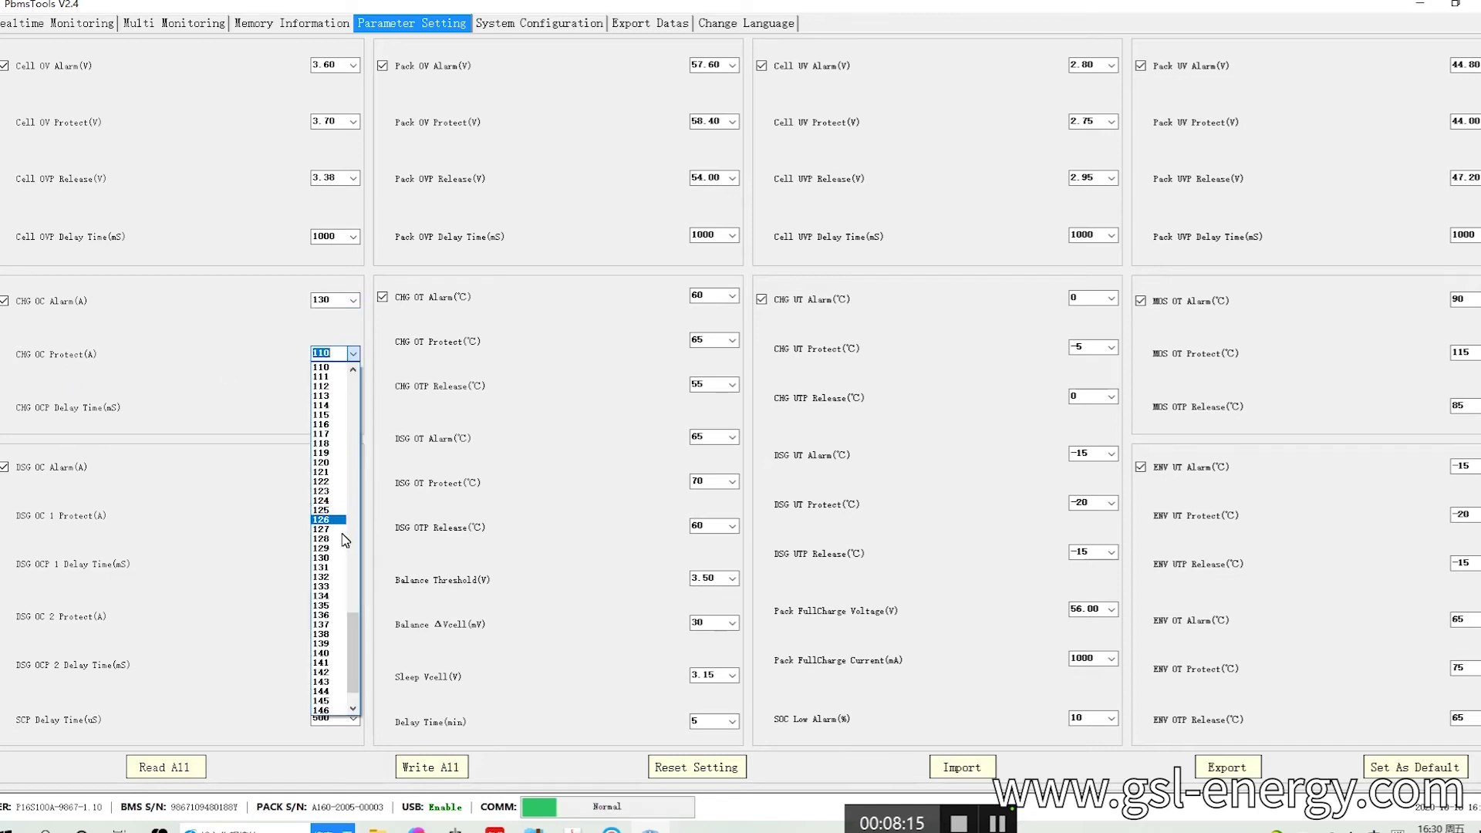
left_click(342, 568)
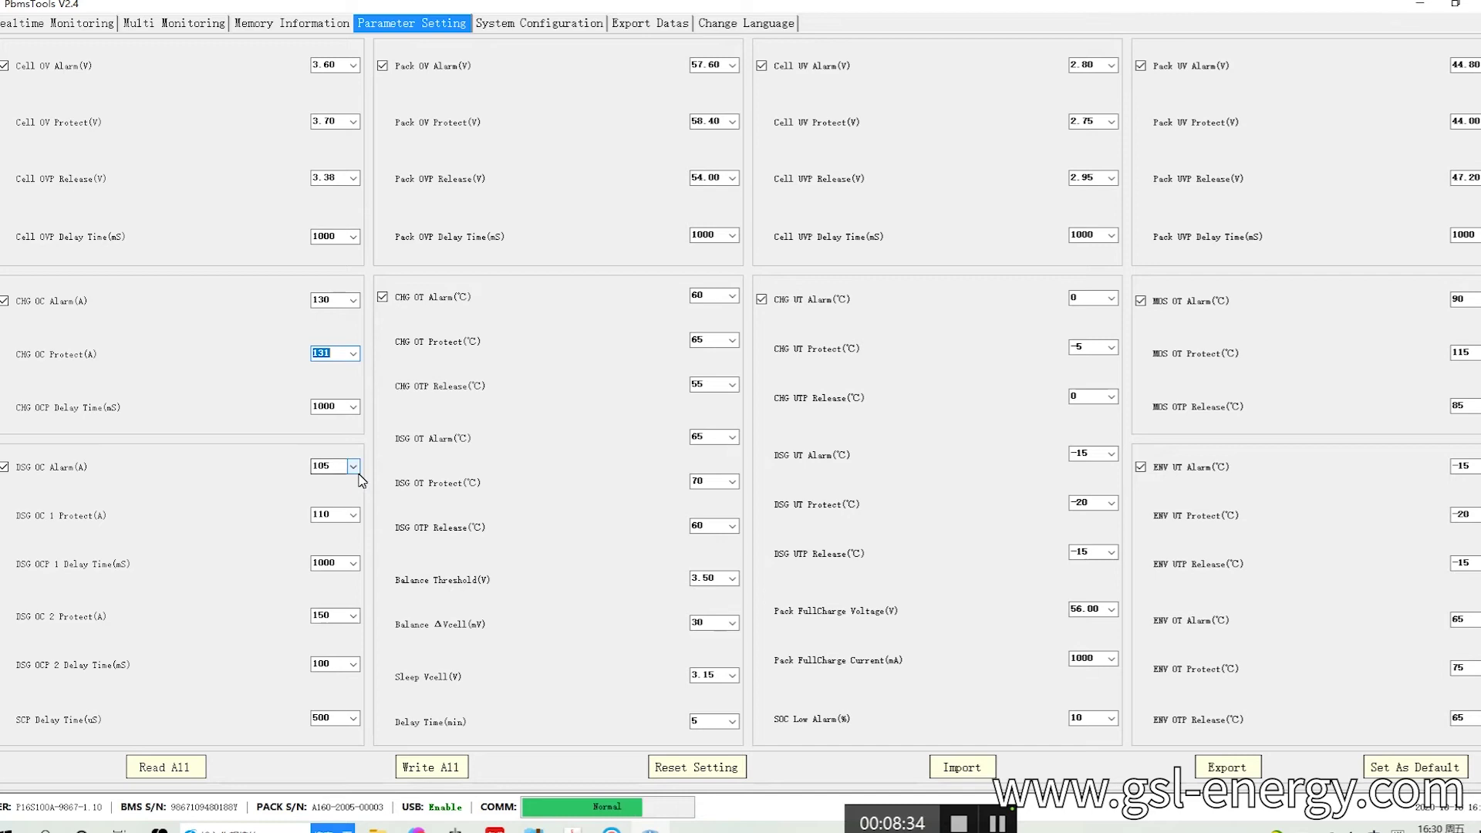
left_click(358, 474)
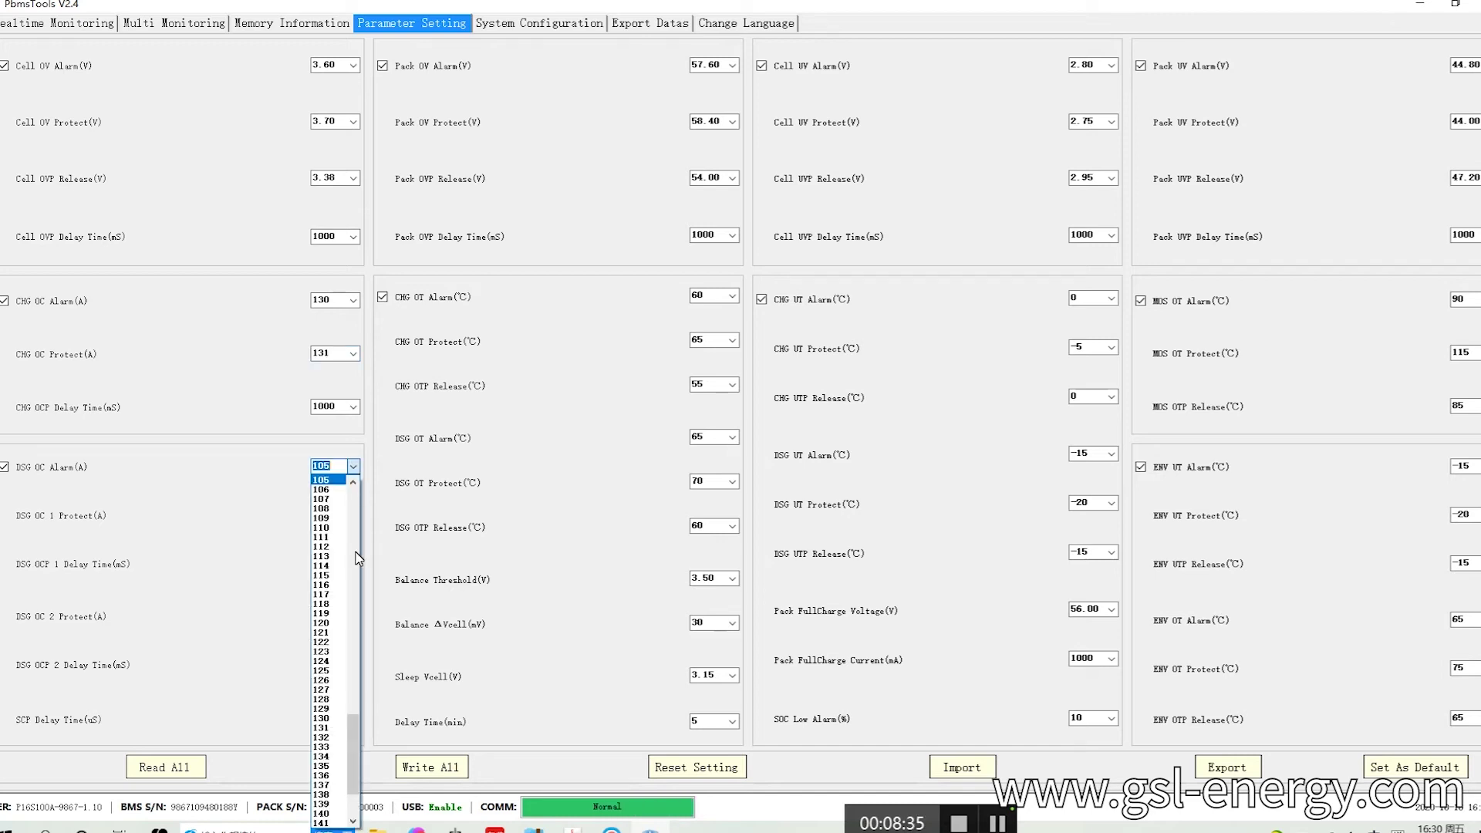
left_click(324, 719)
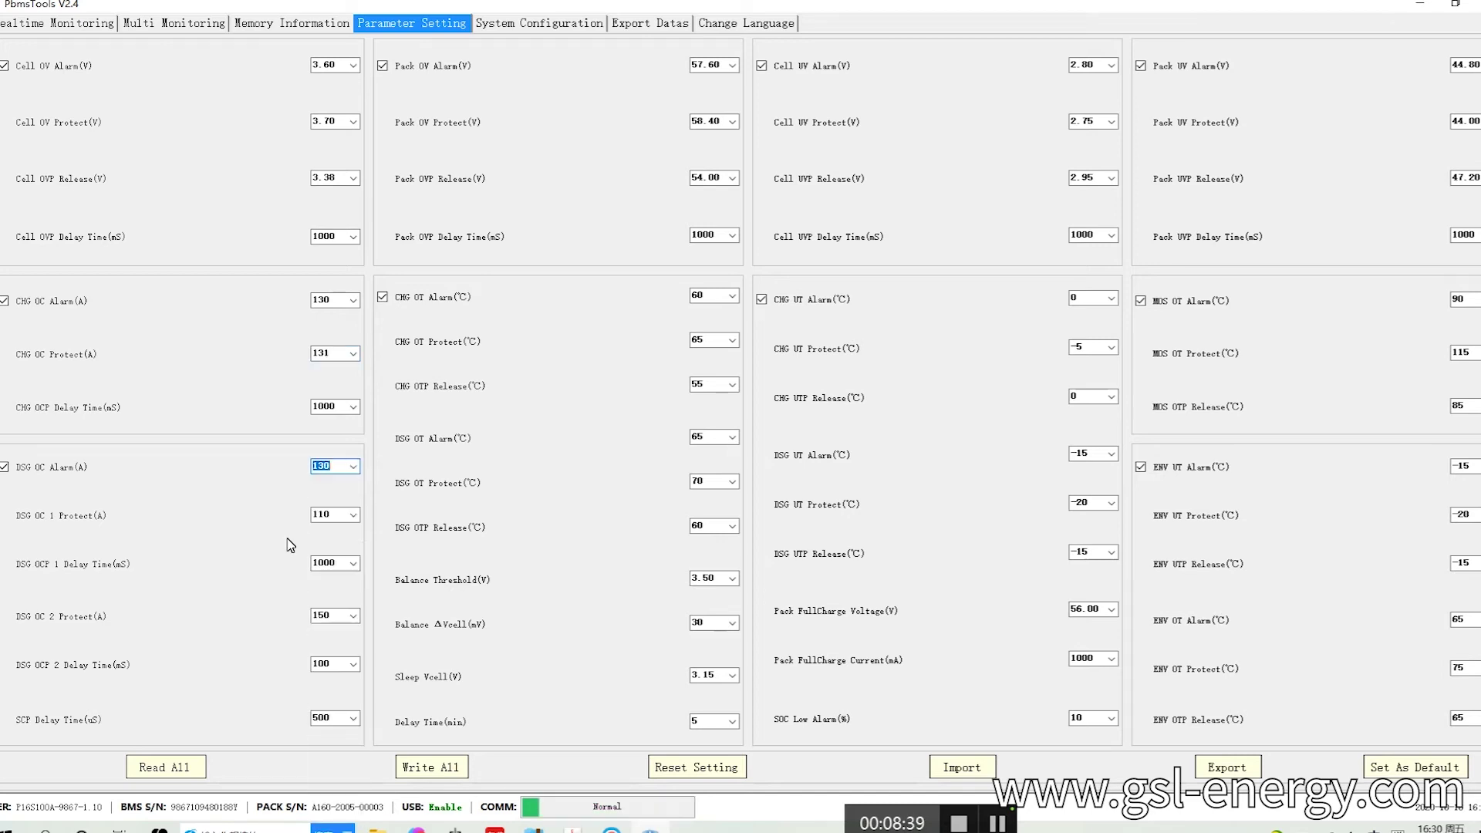
left_click(354, 520)
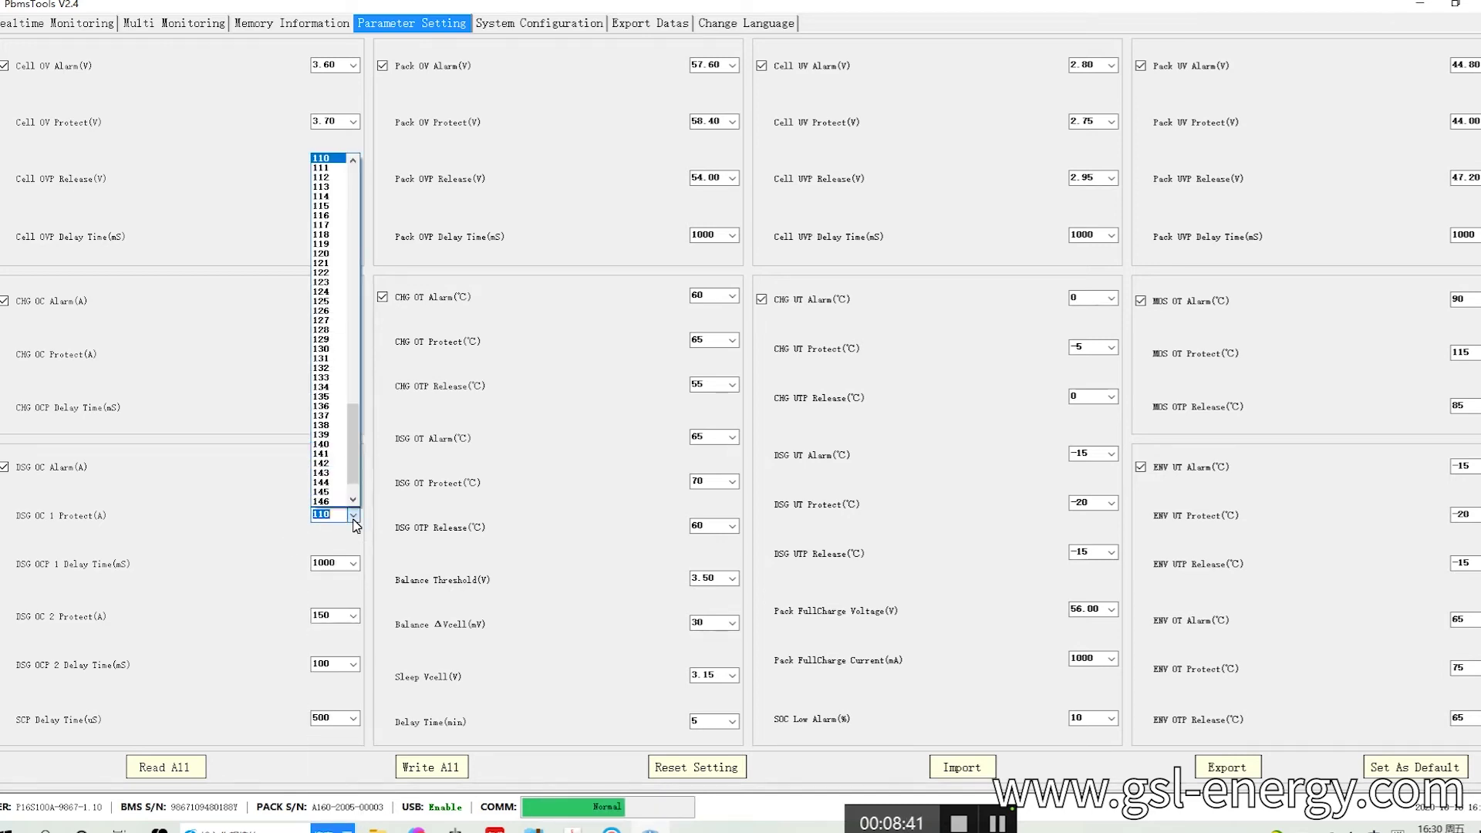
left_click(340, 368)
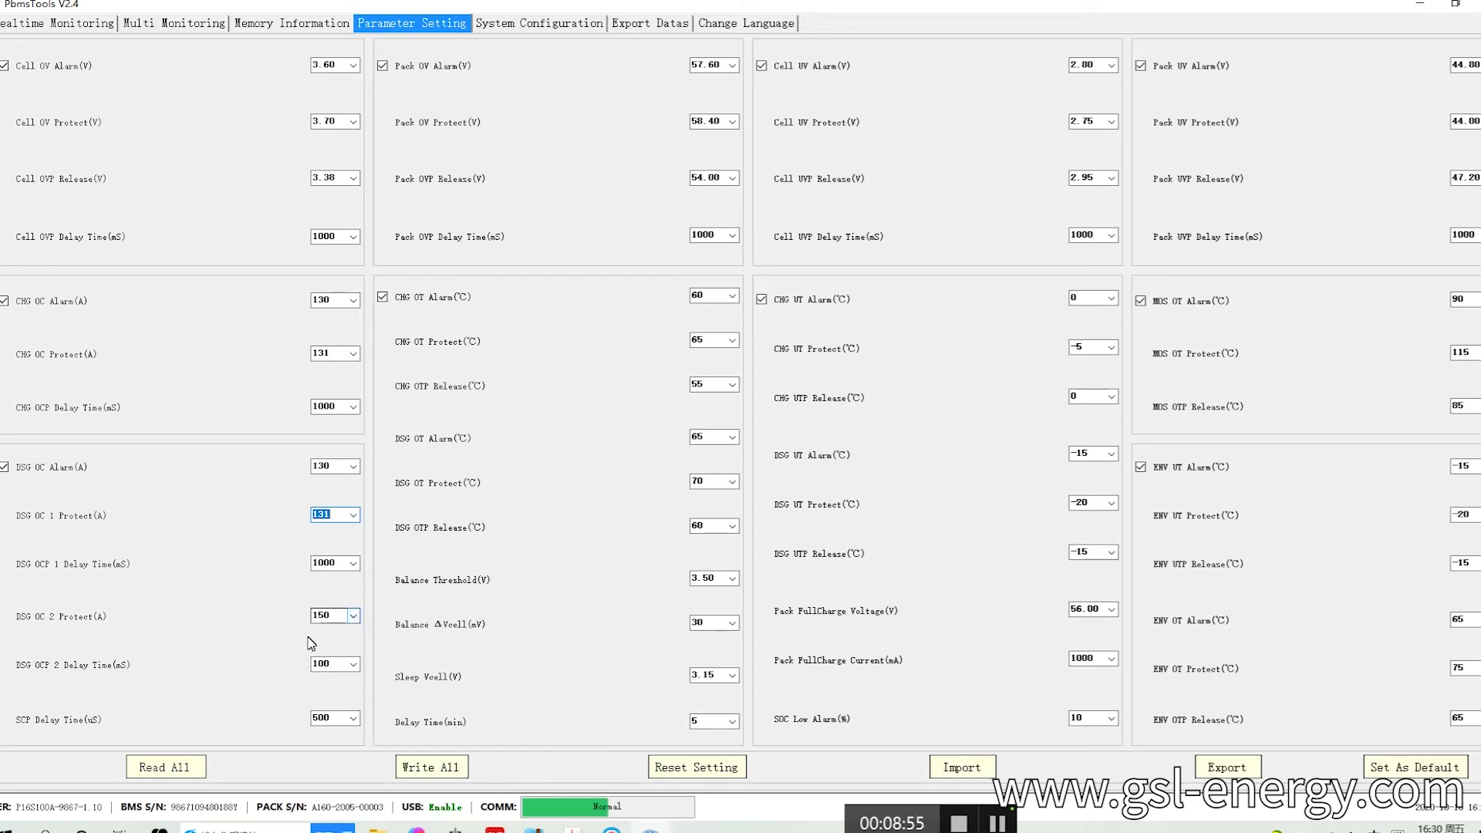
Leave DSG OCP 2 Delay Time at 100 and SCP Delay Time at 500.
left_click(355, 668)
left_click(246, 682)
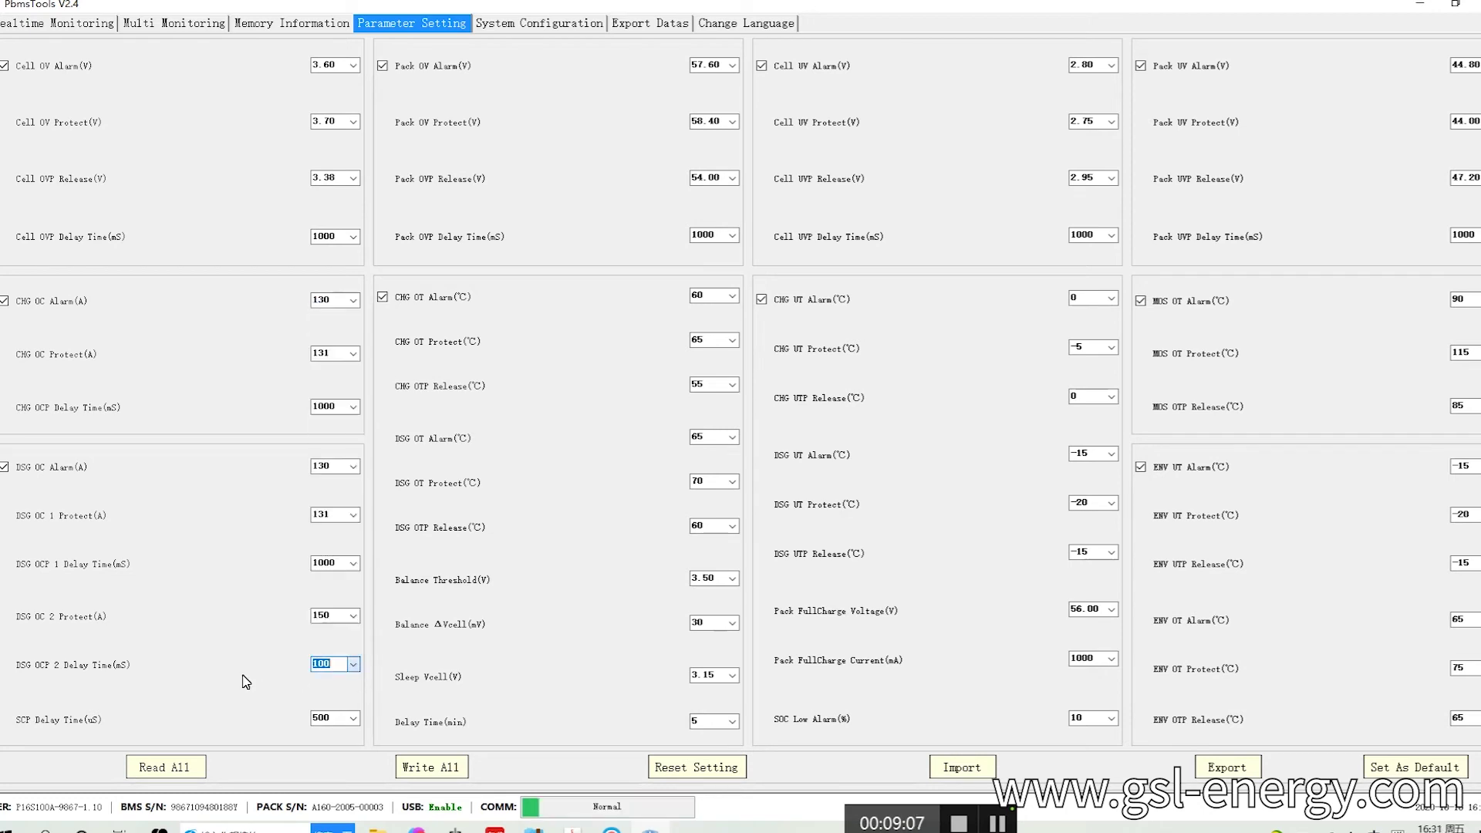
left_click(355, 724)
left_click(355, 724)
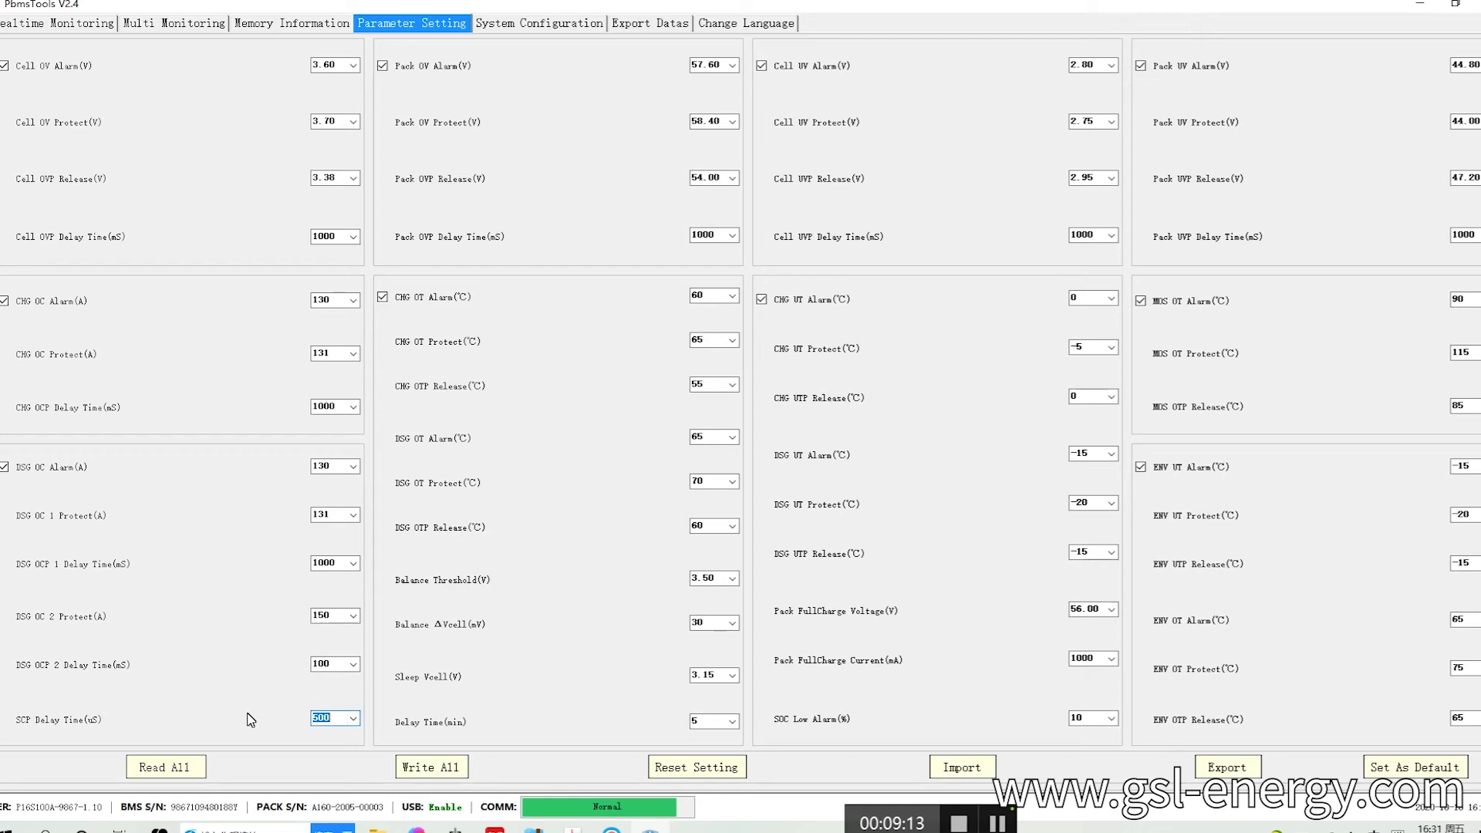
left_click(432, 767)
left_click(702, 624)
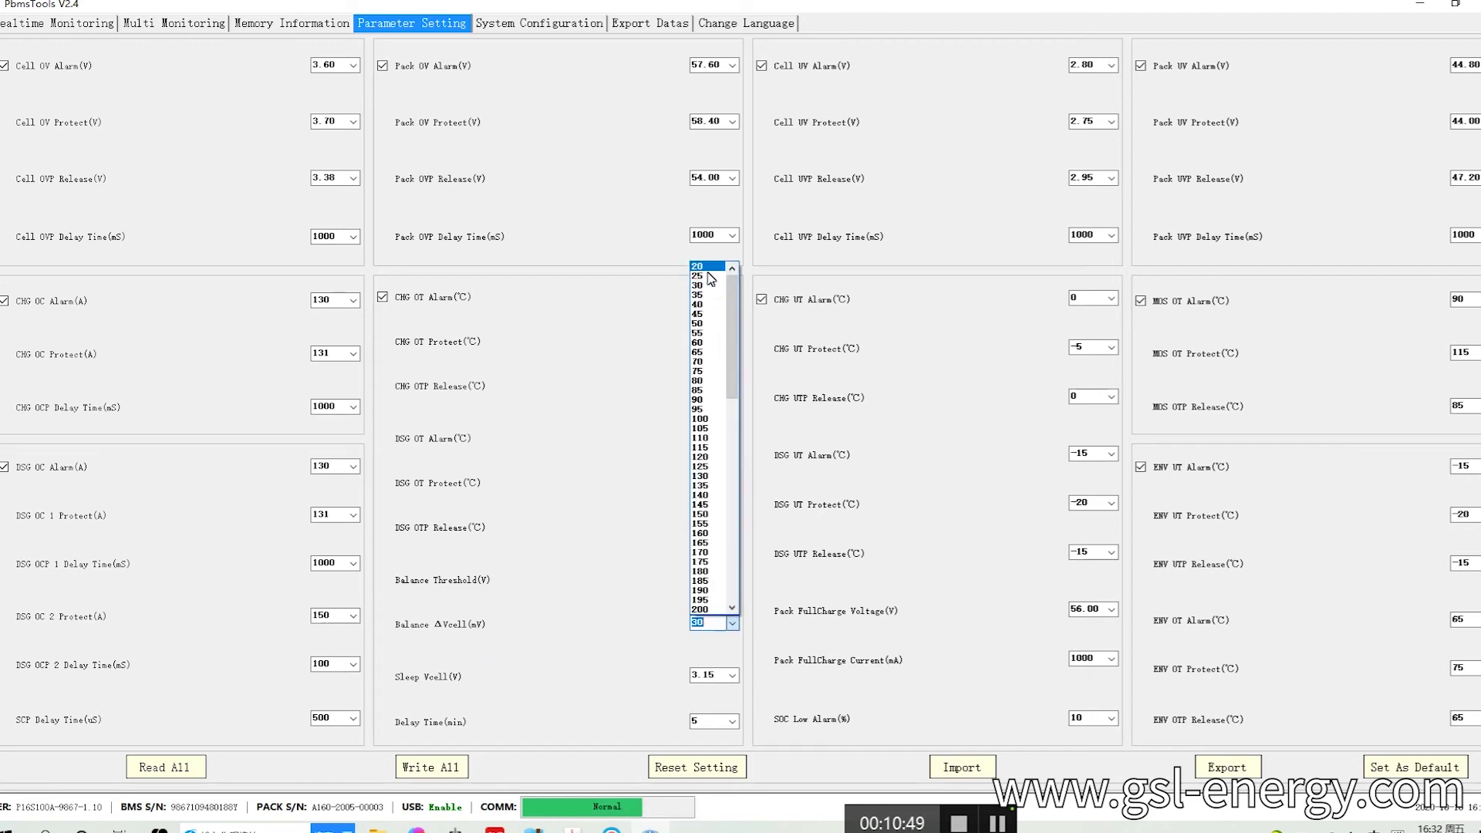
left_click(626, 476)
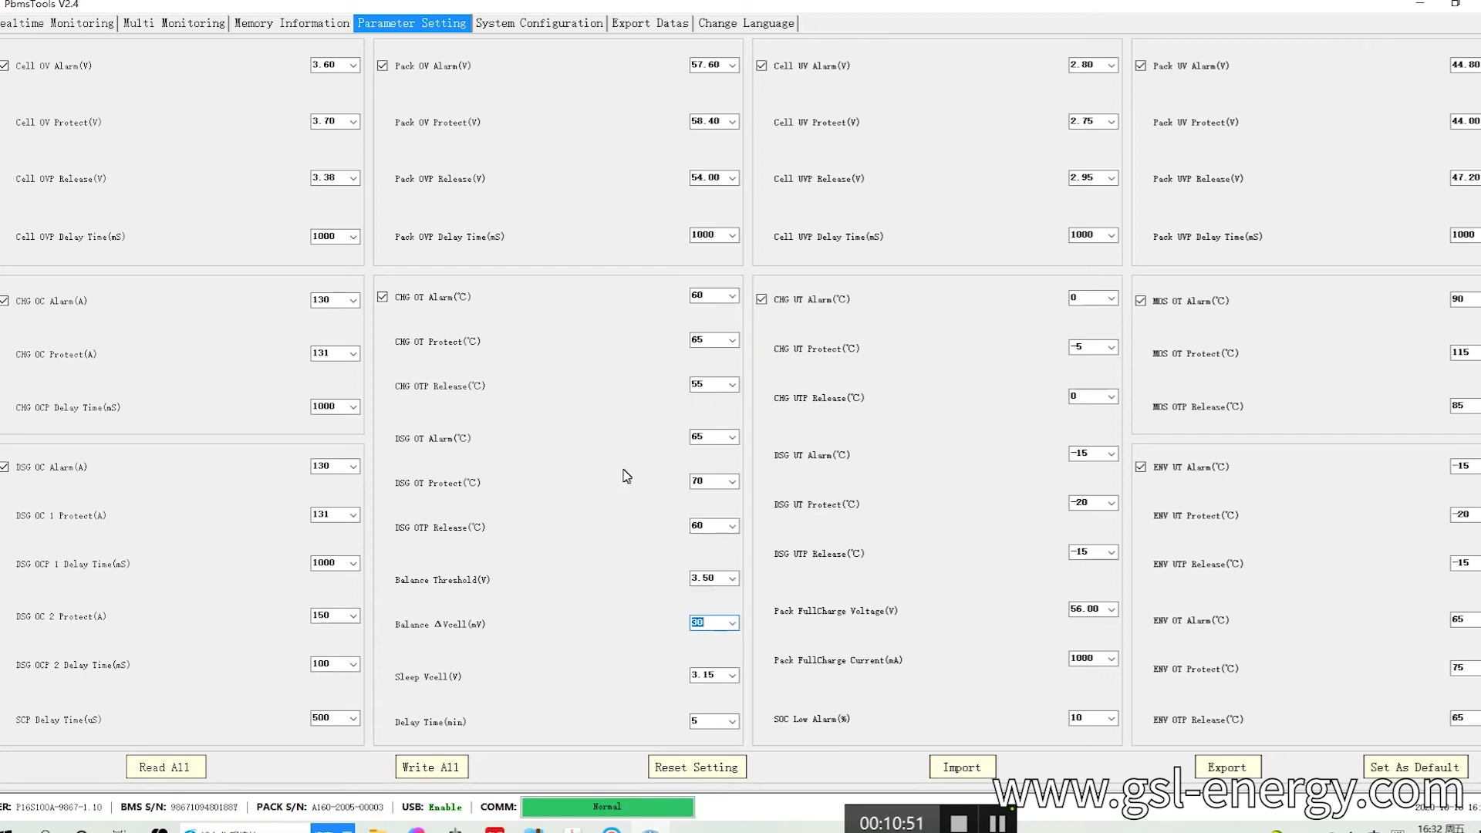
left_click(64, 29)
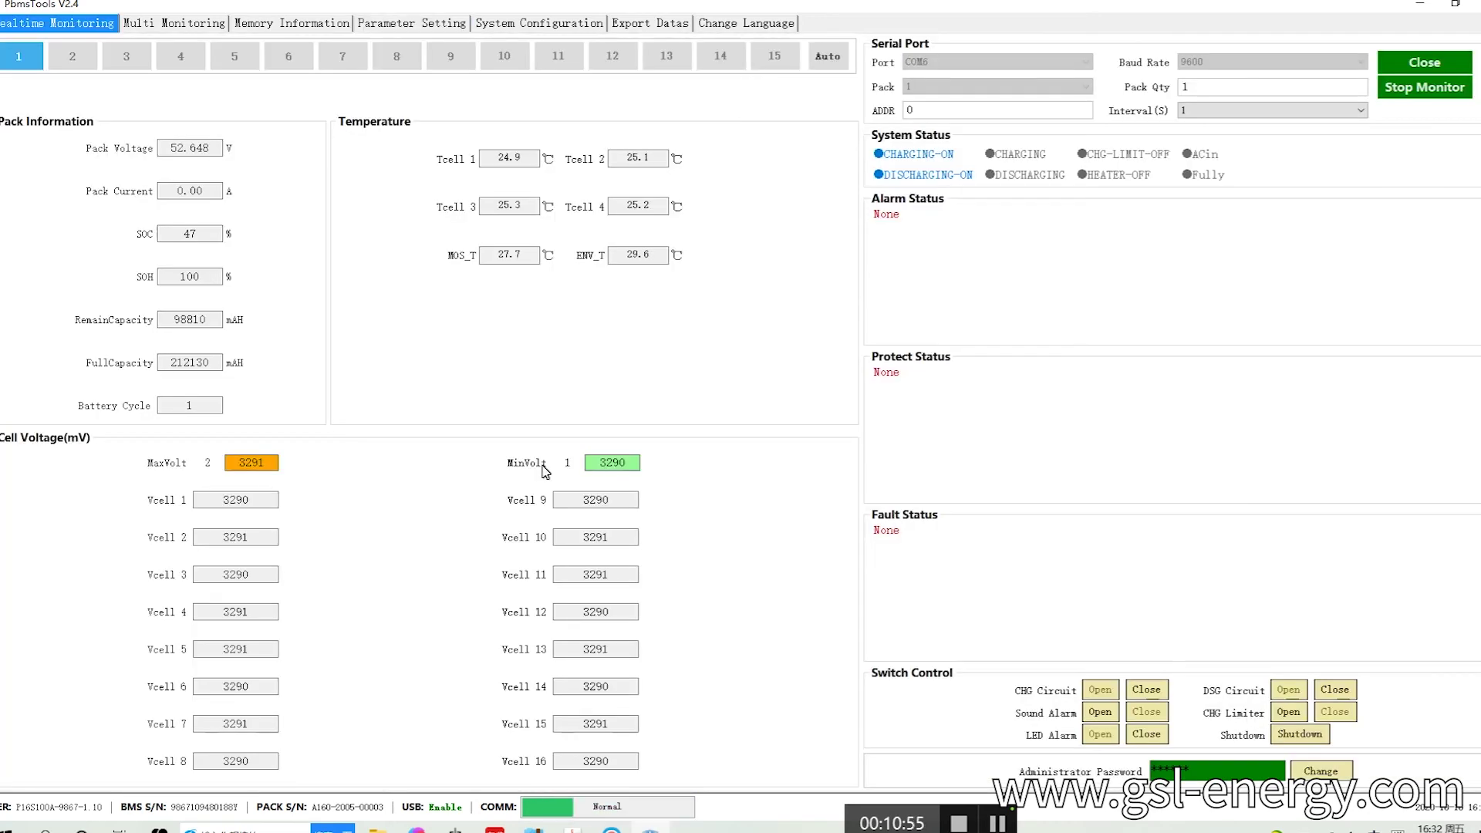
left_click(291, 27)
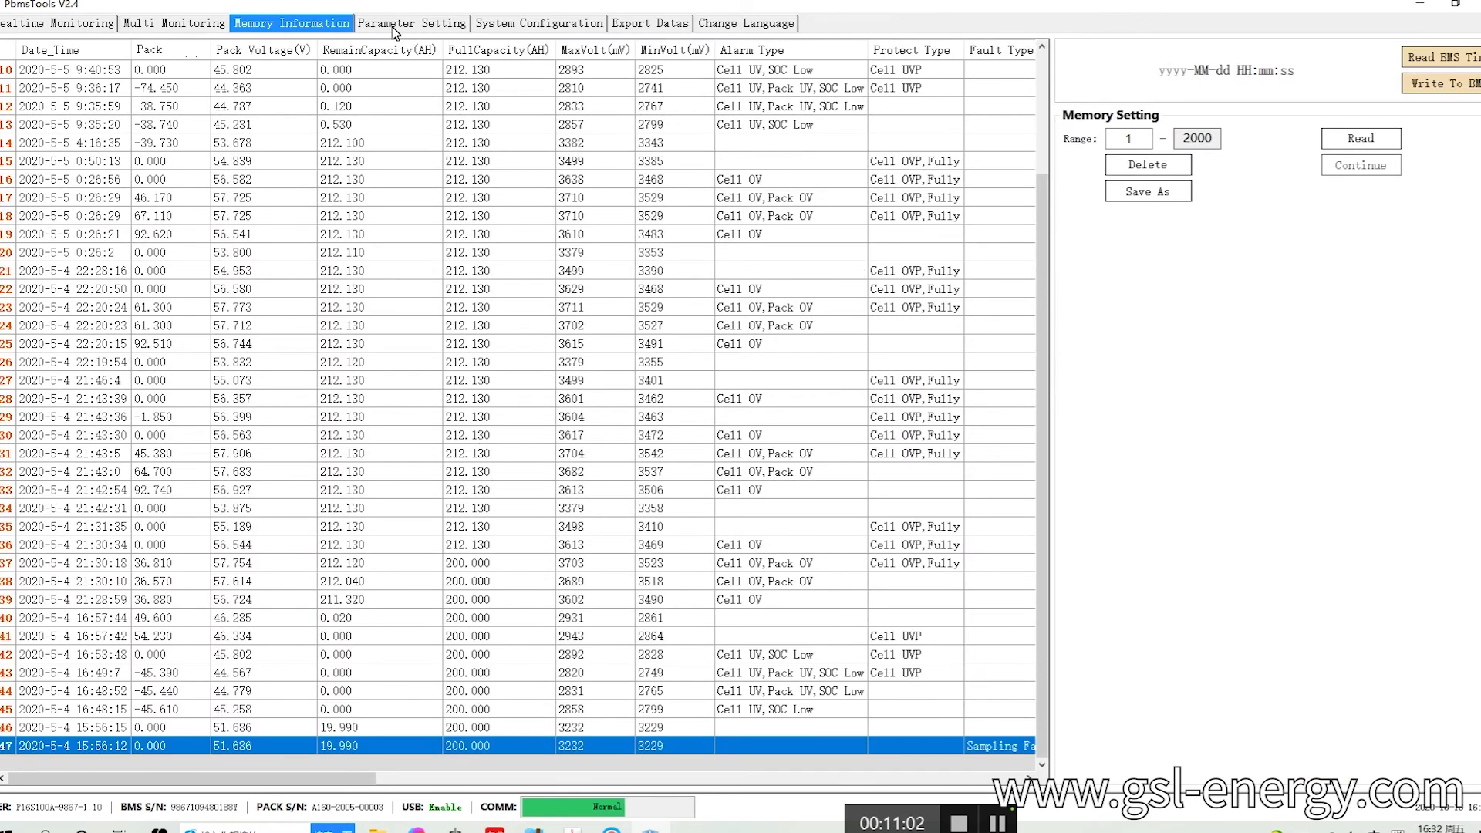
left_click(395, 28)
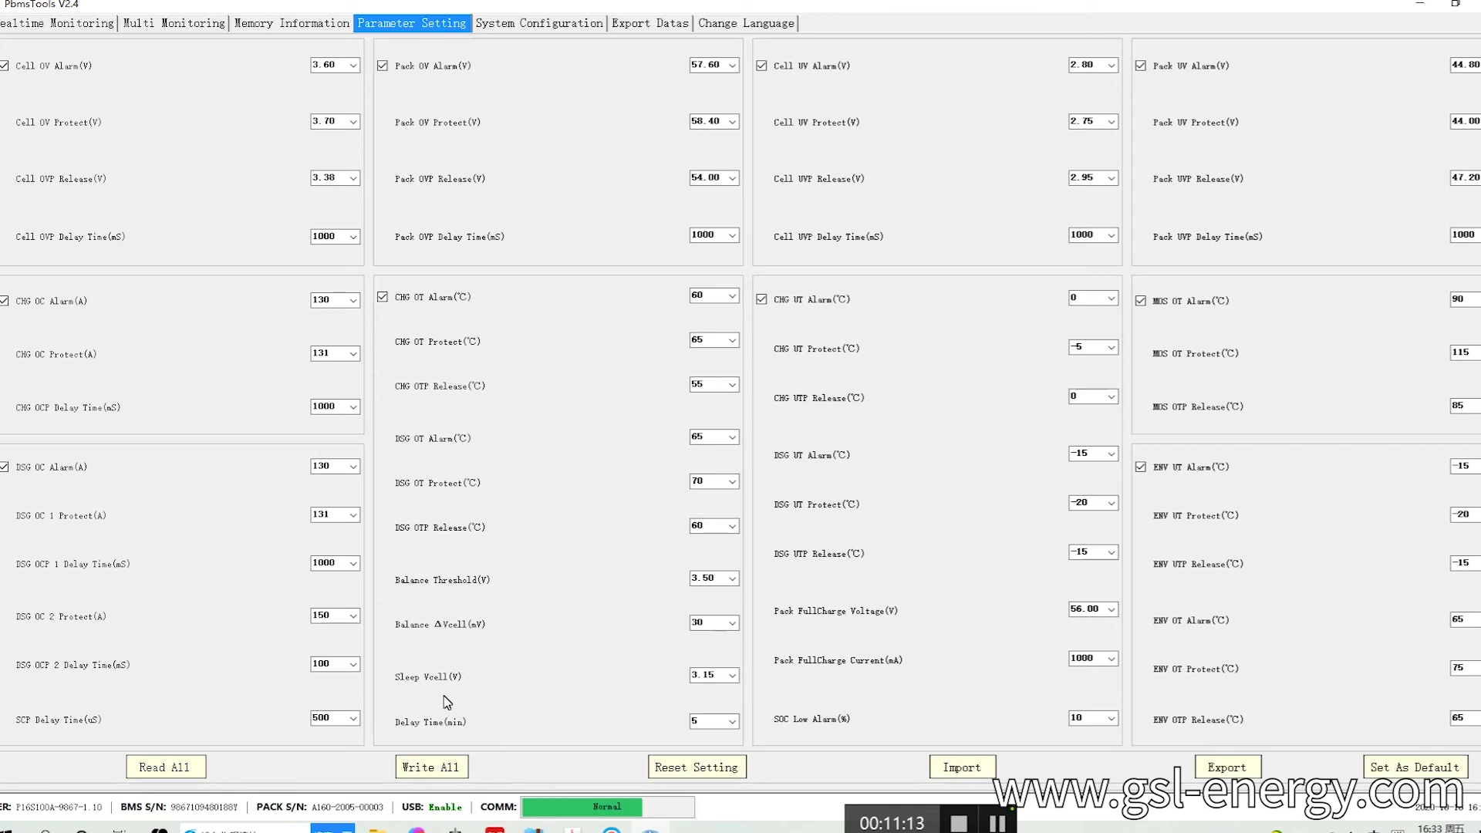
left_click(714, 675)
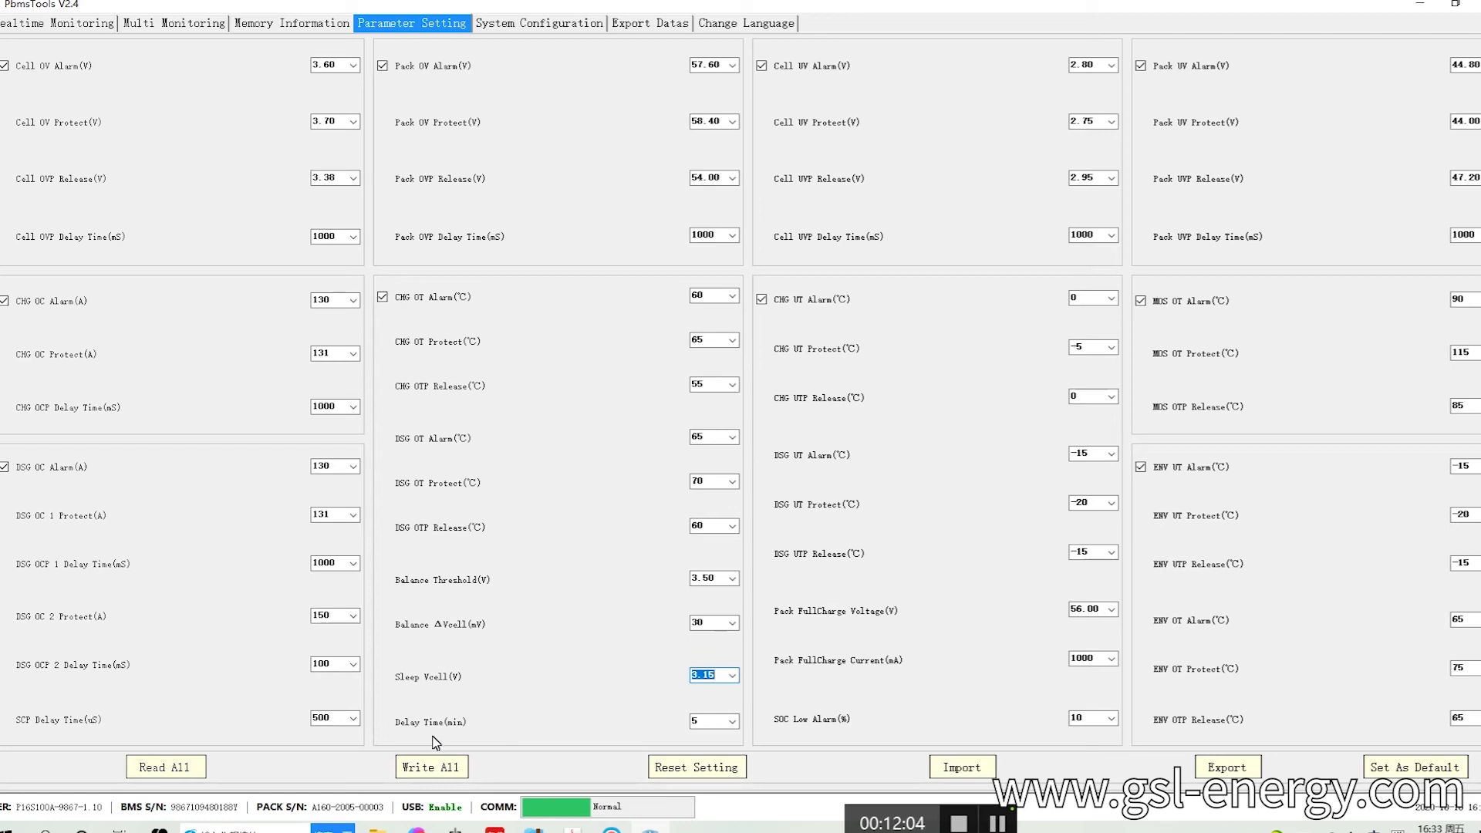
left_click(732, 722)
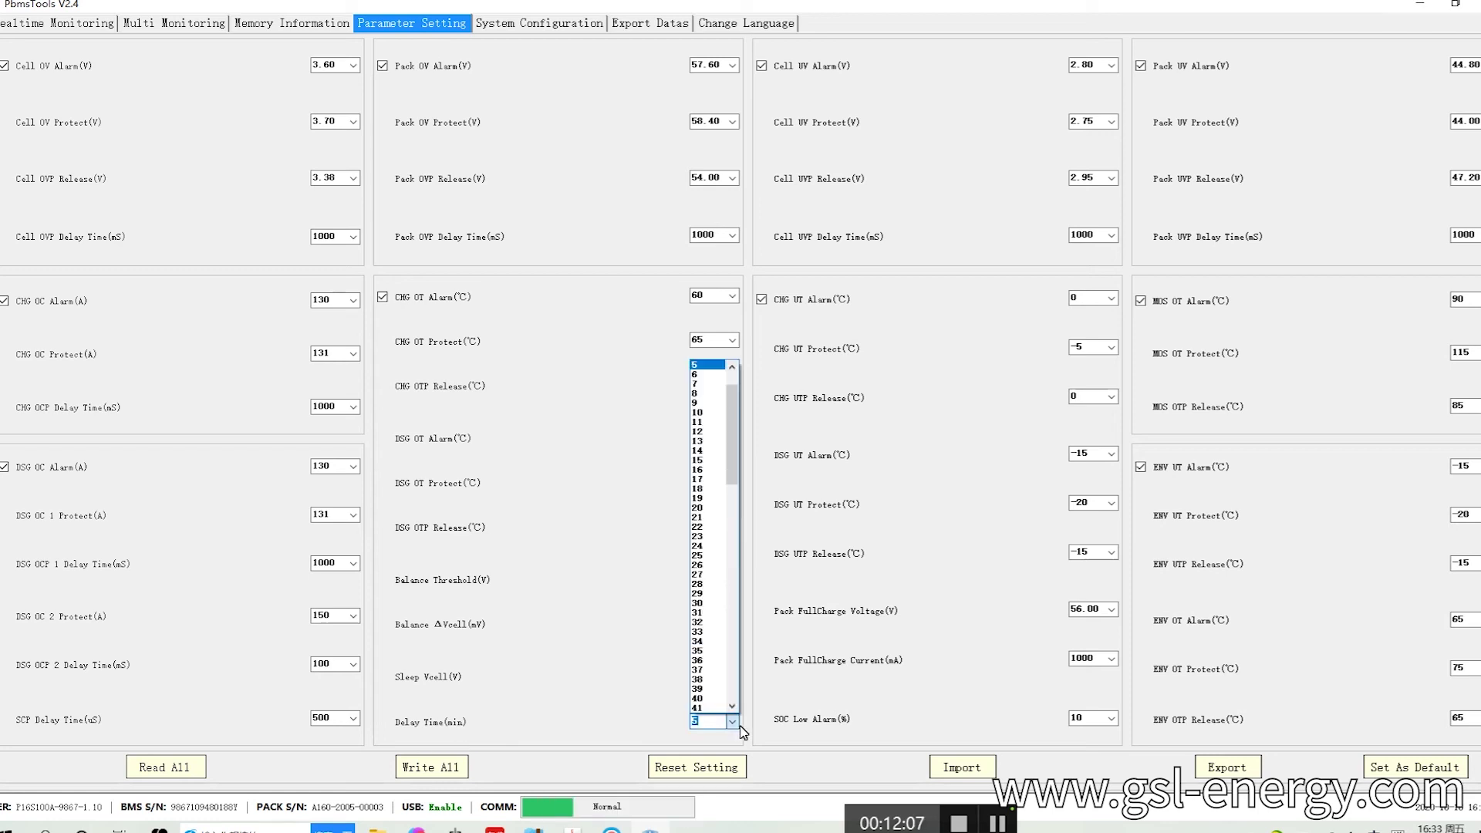
left_click(776, 89)
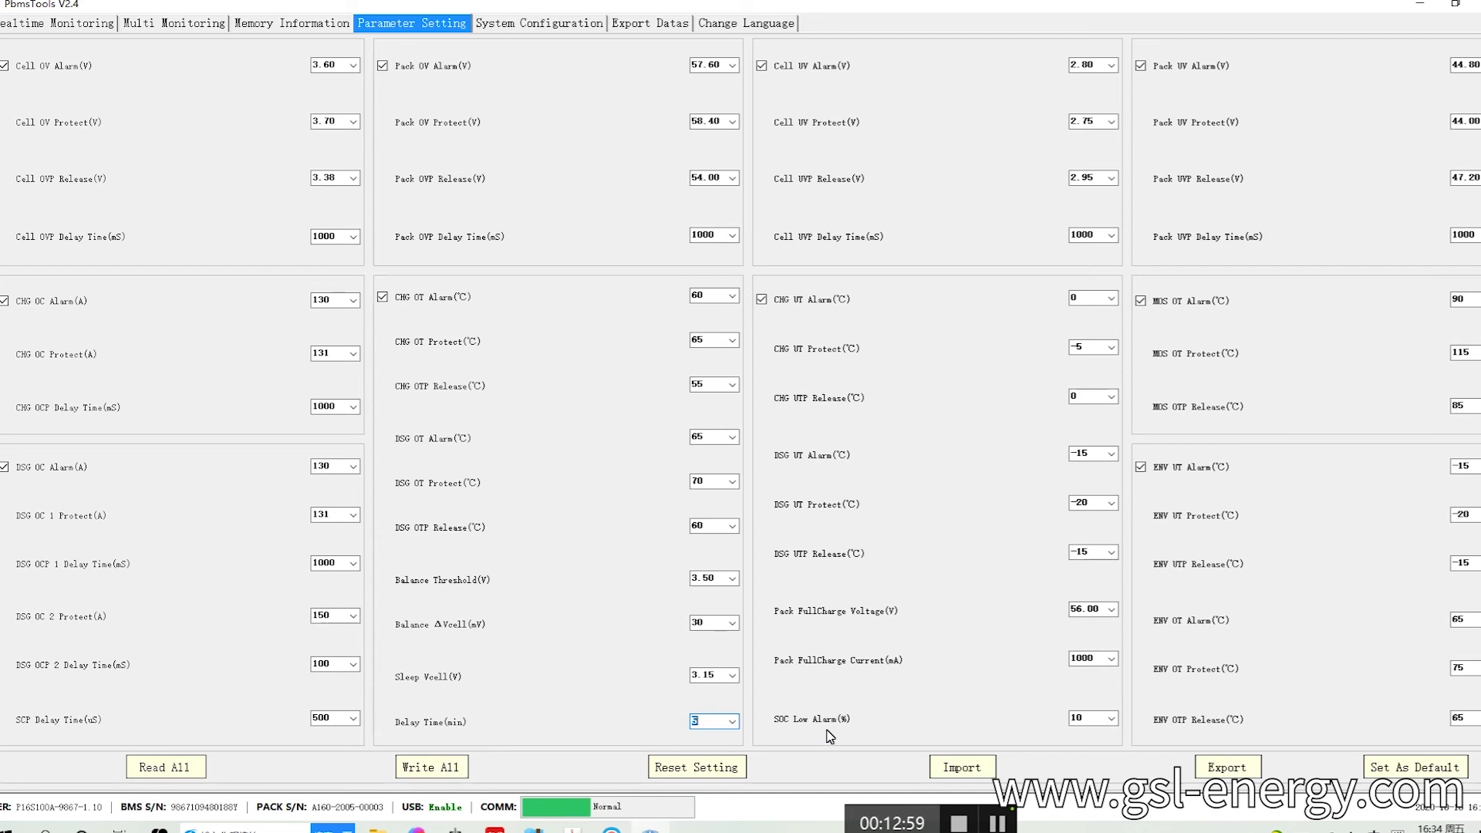
left_click(1114, 721)
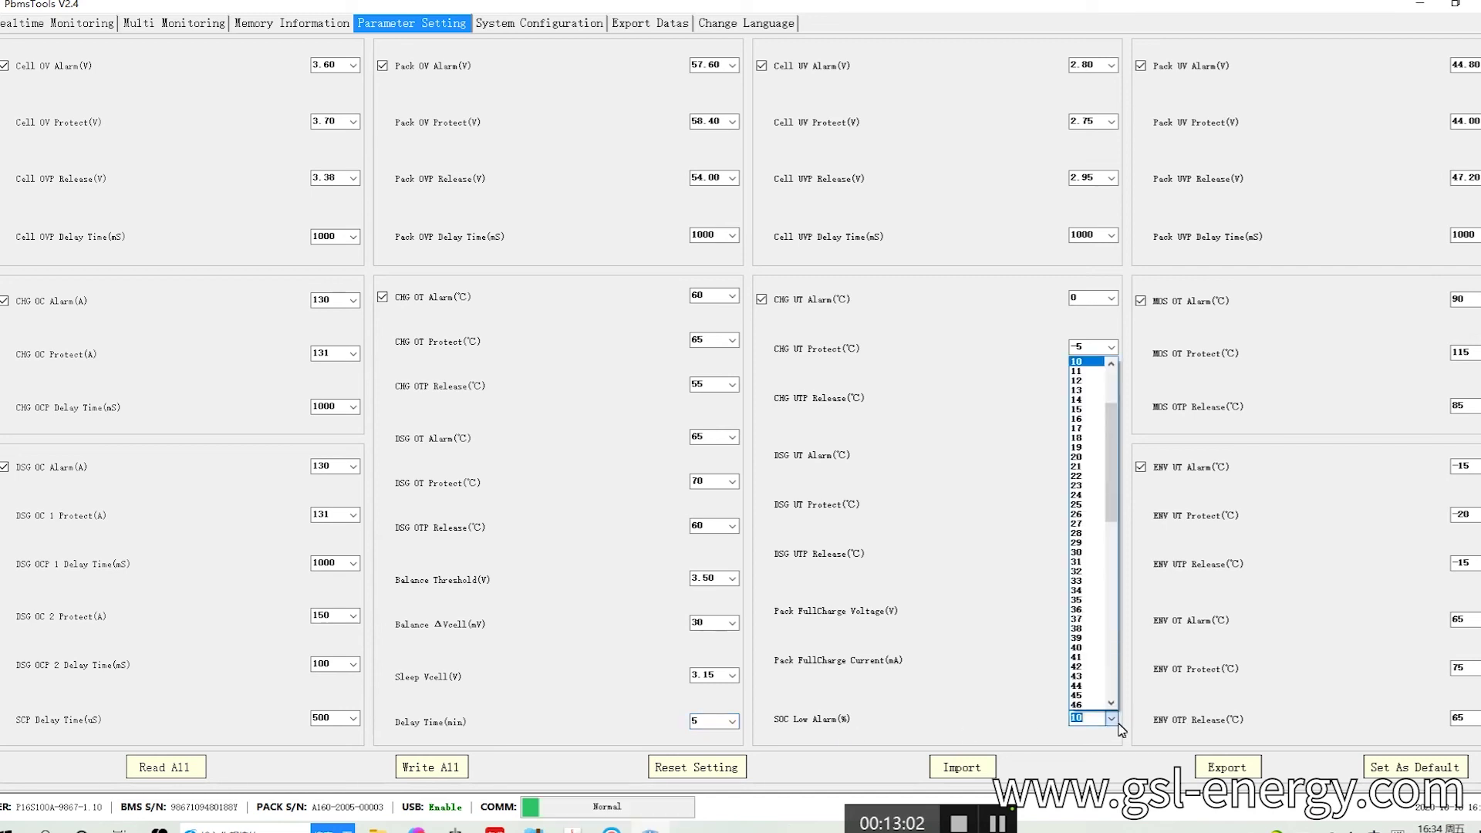
left_click(1114, 721)
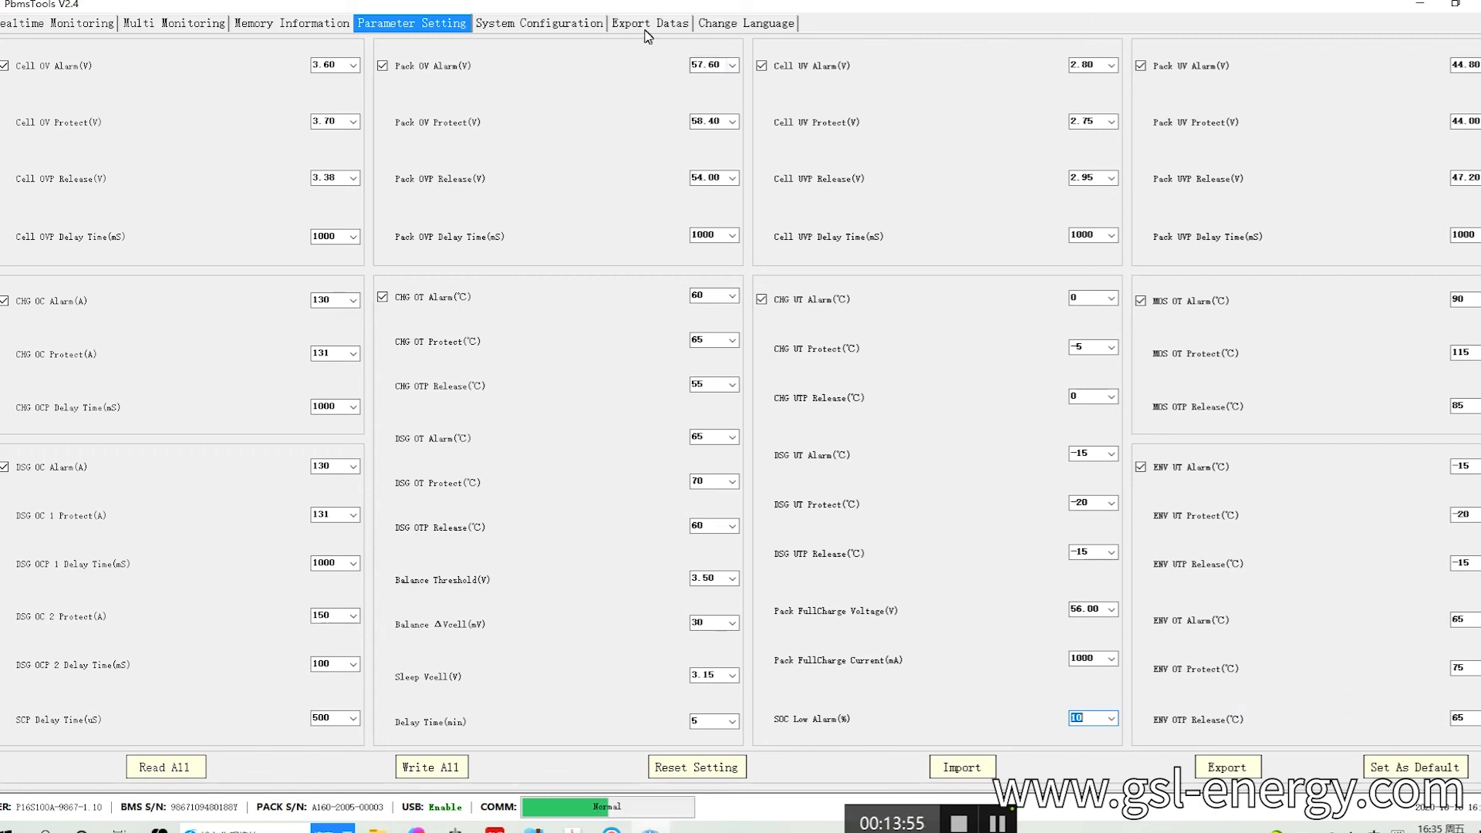
Switch PbmsTools to the System Configuration tab.
left_click(560, 29)
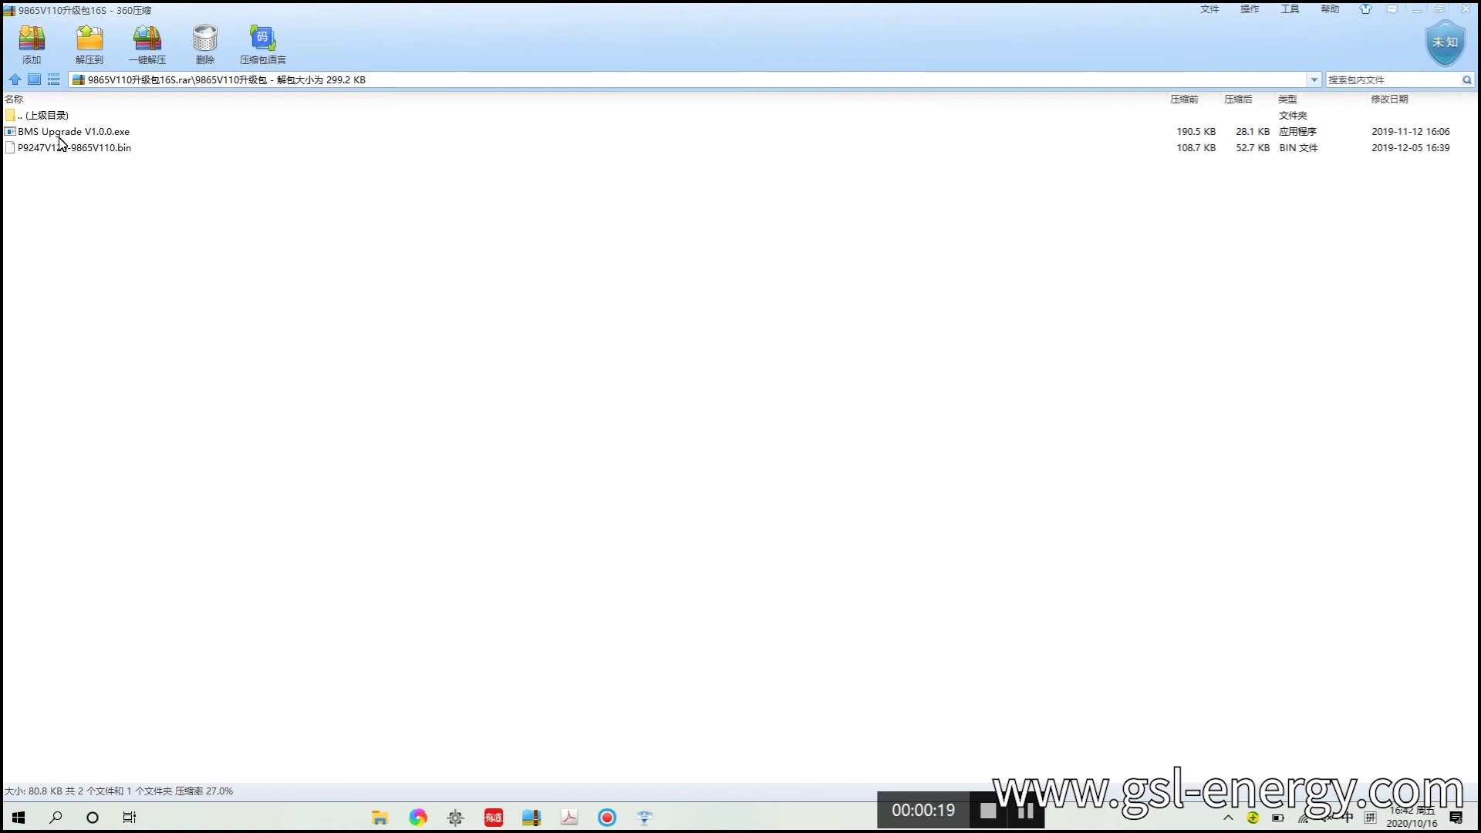
Launch BMS Upgrade V1.0.0 from the archive and set its language to English.
double_click(91, 140)
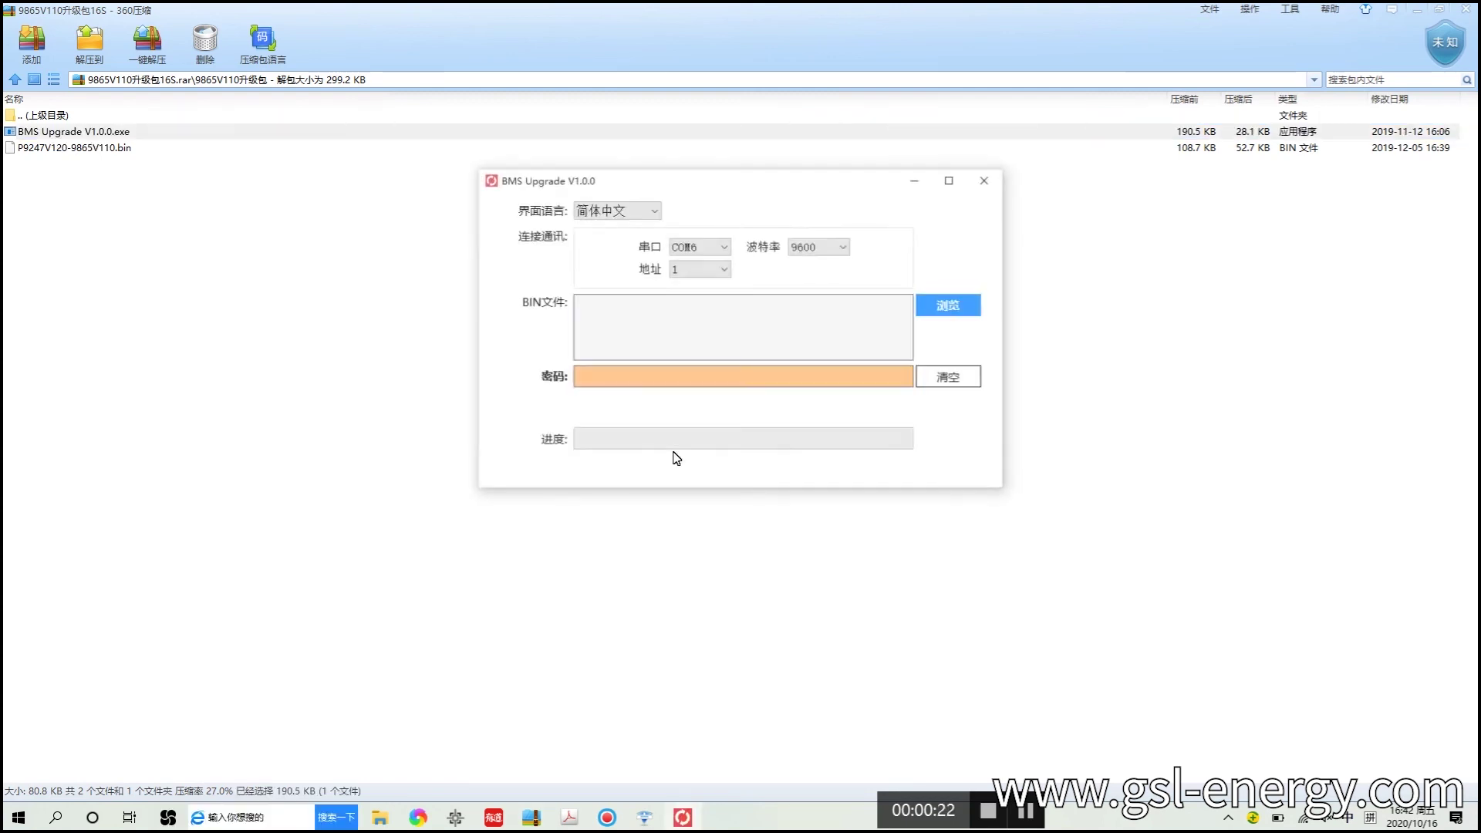
left_click(617, 210)
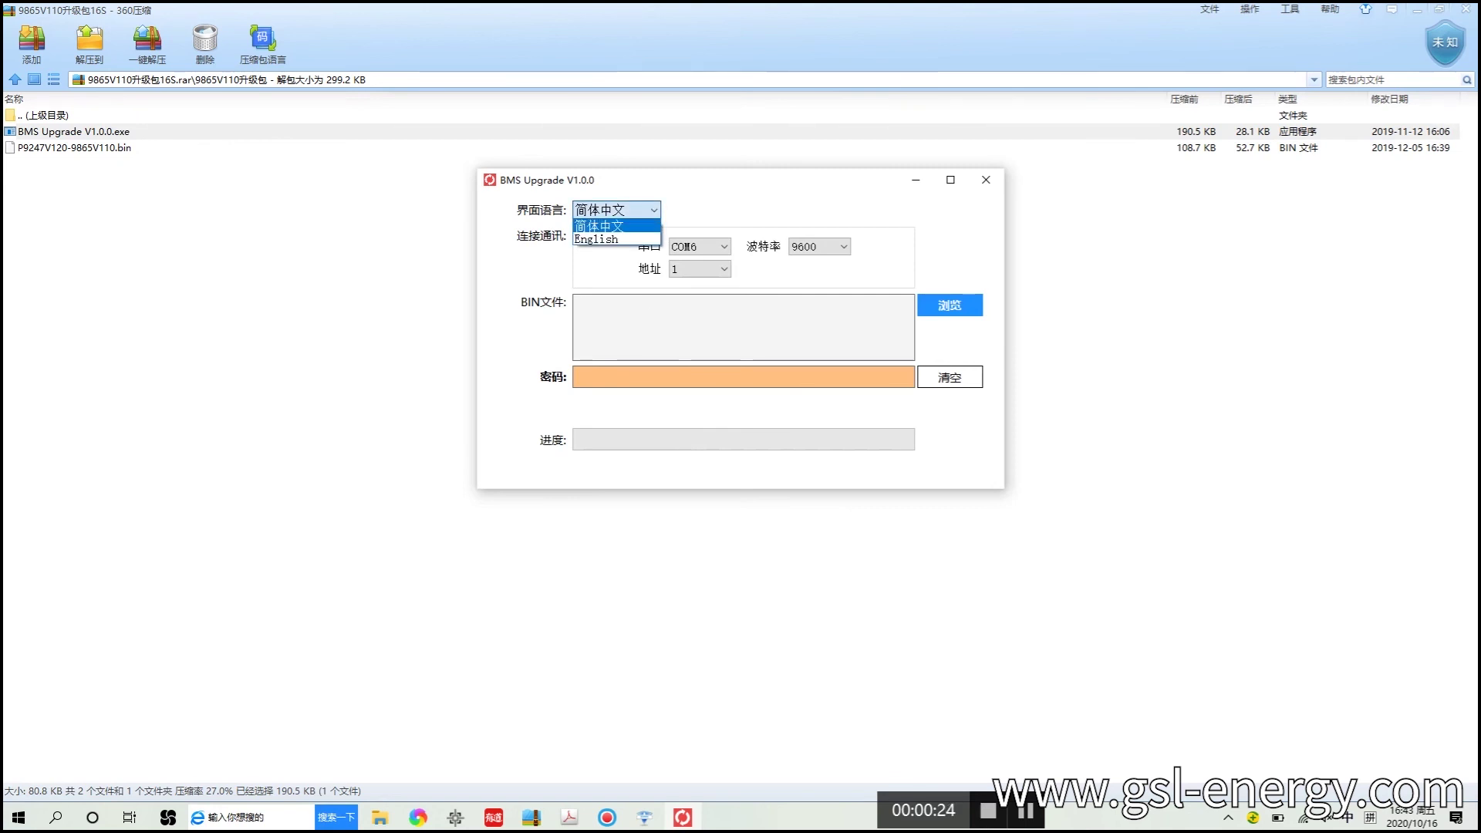
left_click(639, 240)
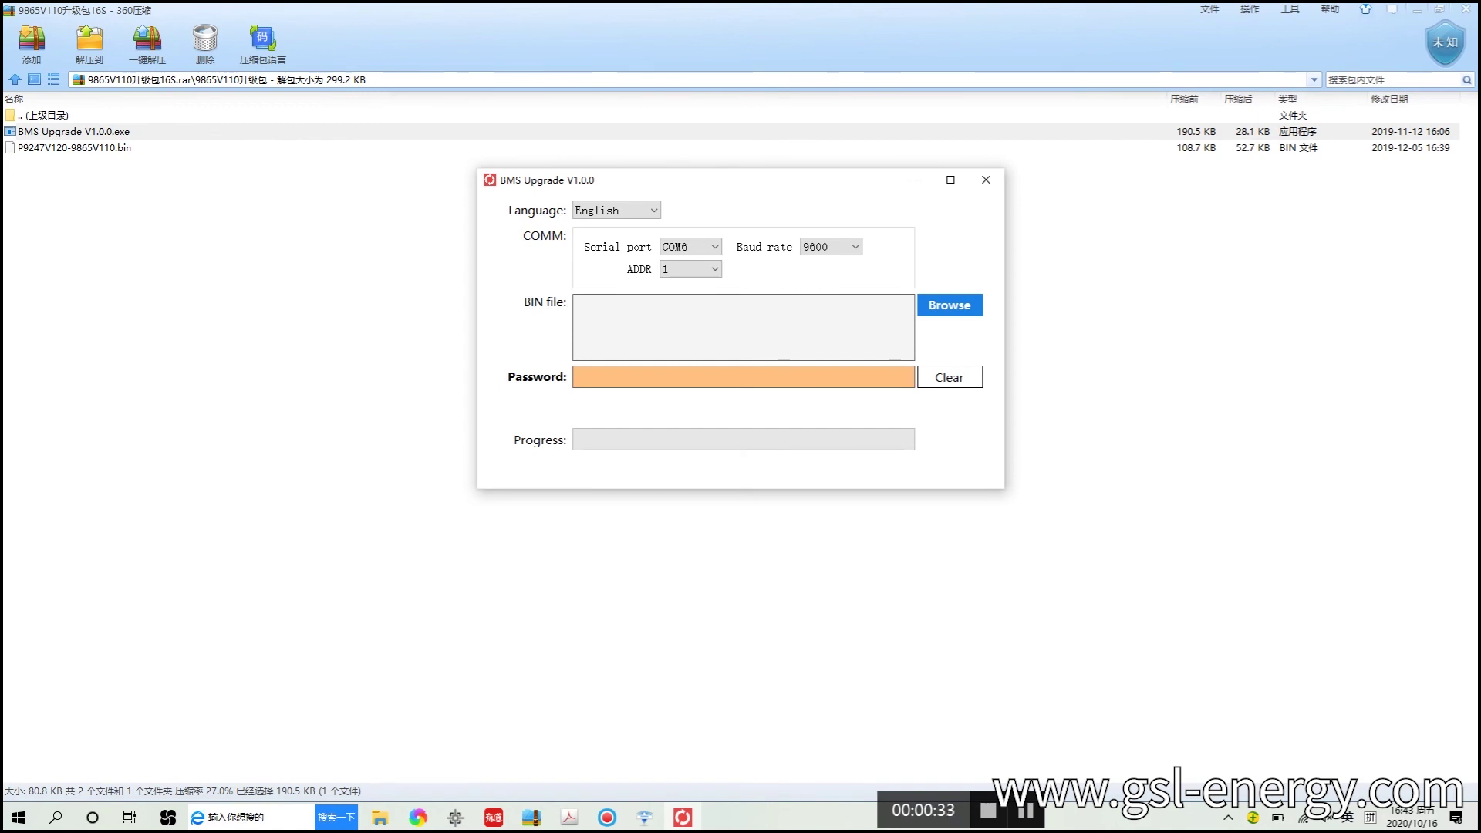
Load P9247V120-9865V110.bin, enter the upgrade password and start the upgrade.
left_click(953, 313)
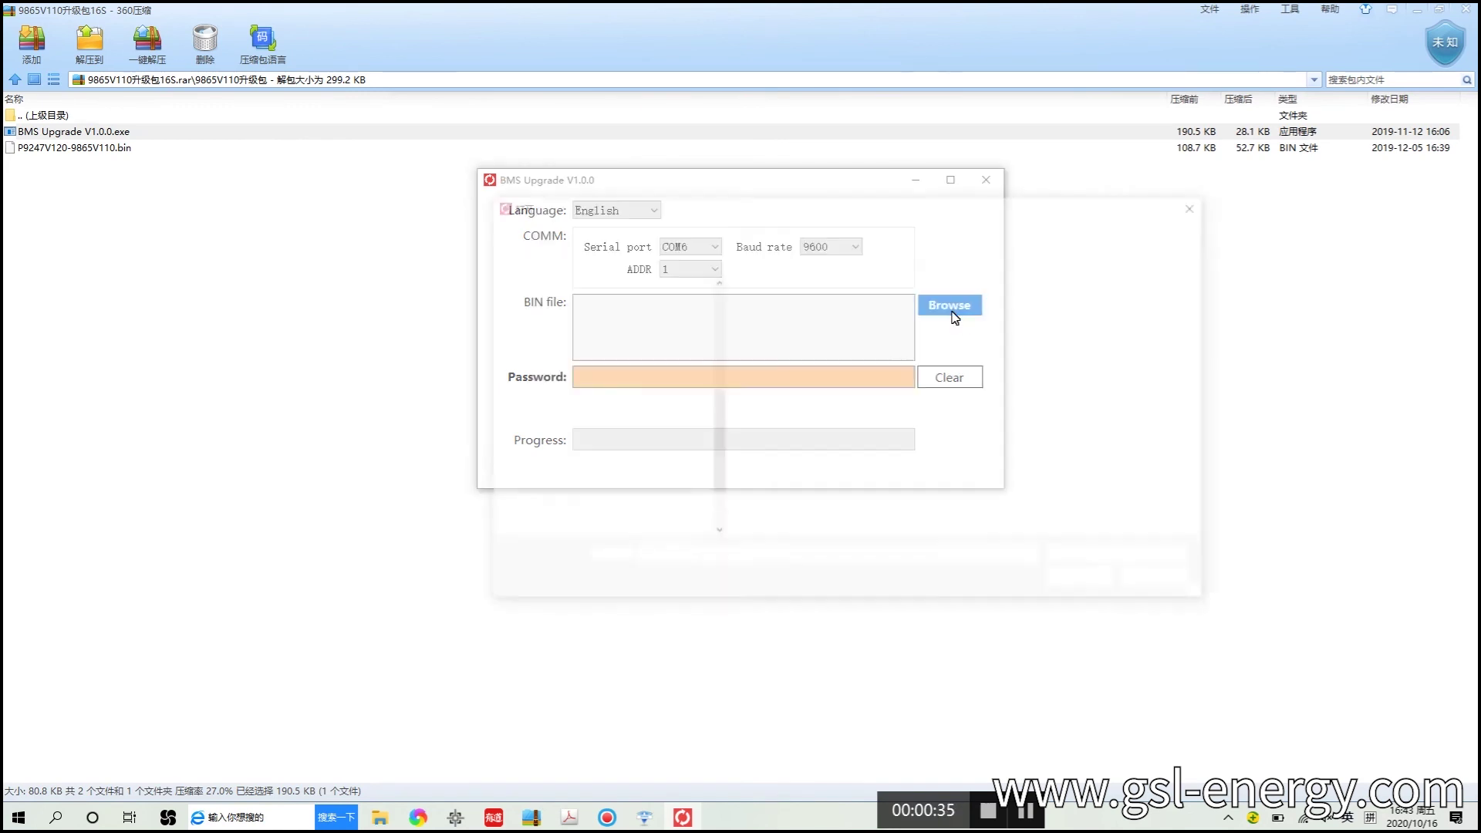
double_click(829, 309)
type("123456")
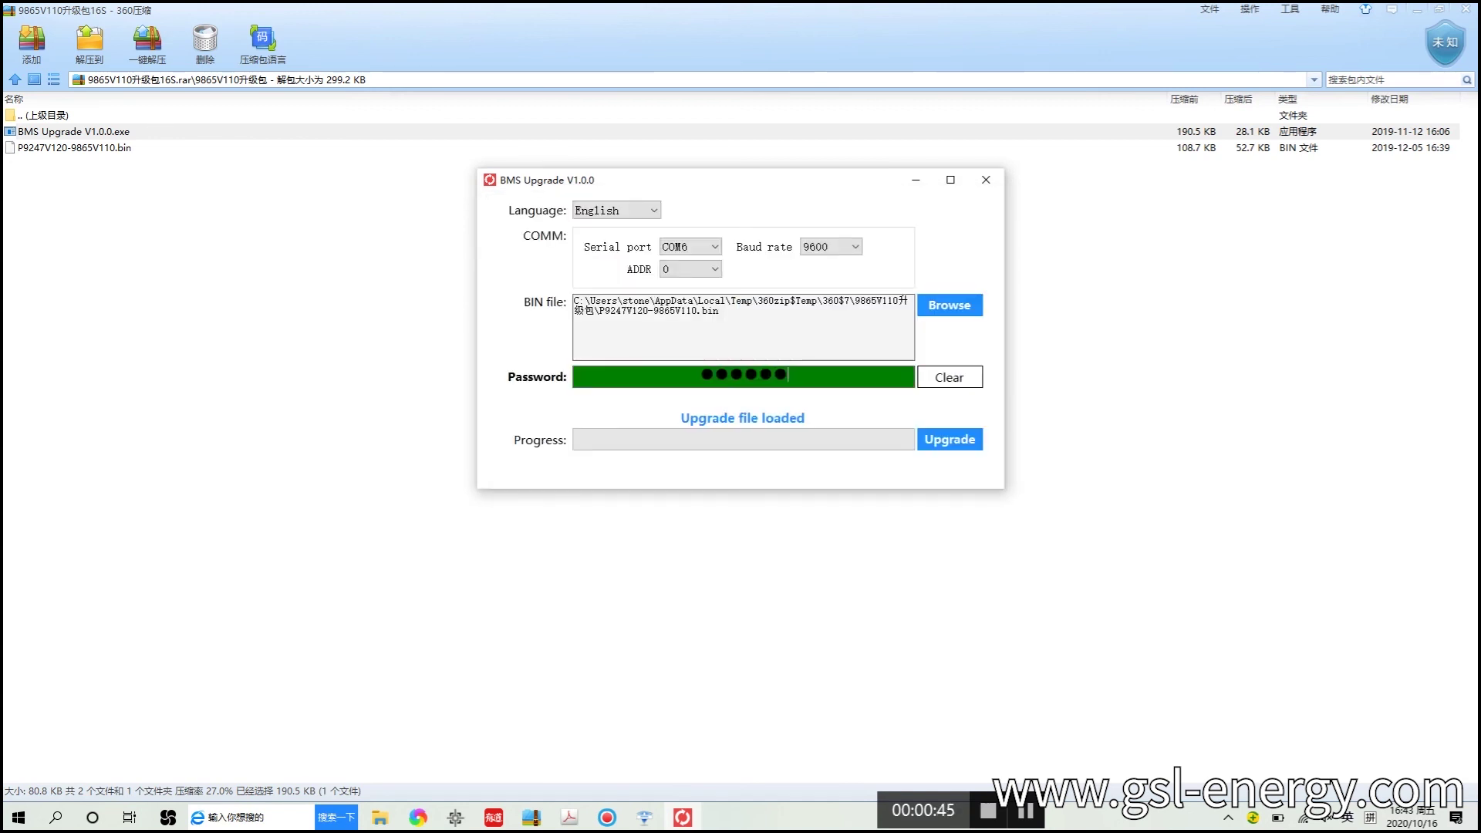
left_click(949, 439)
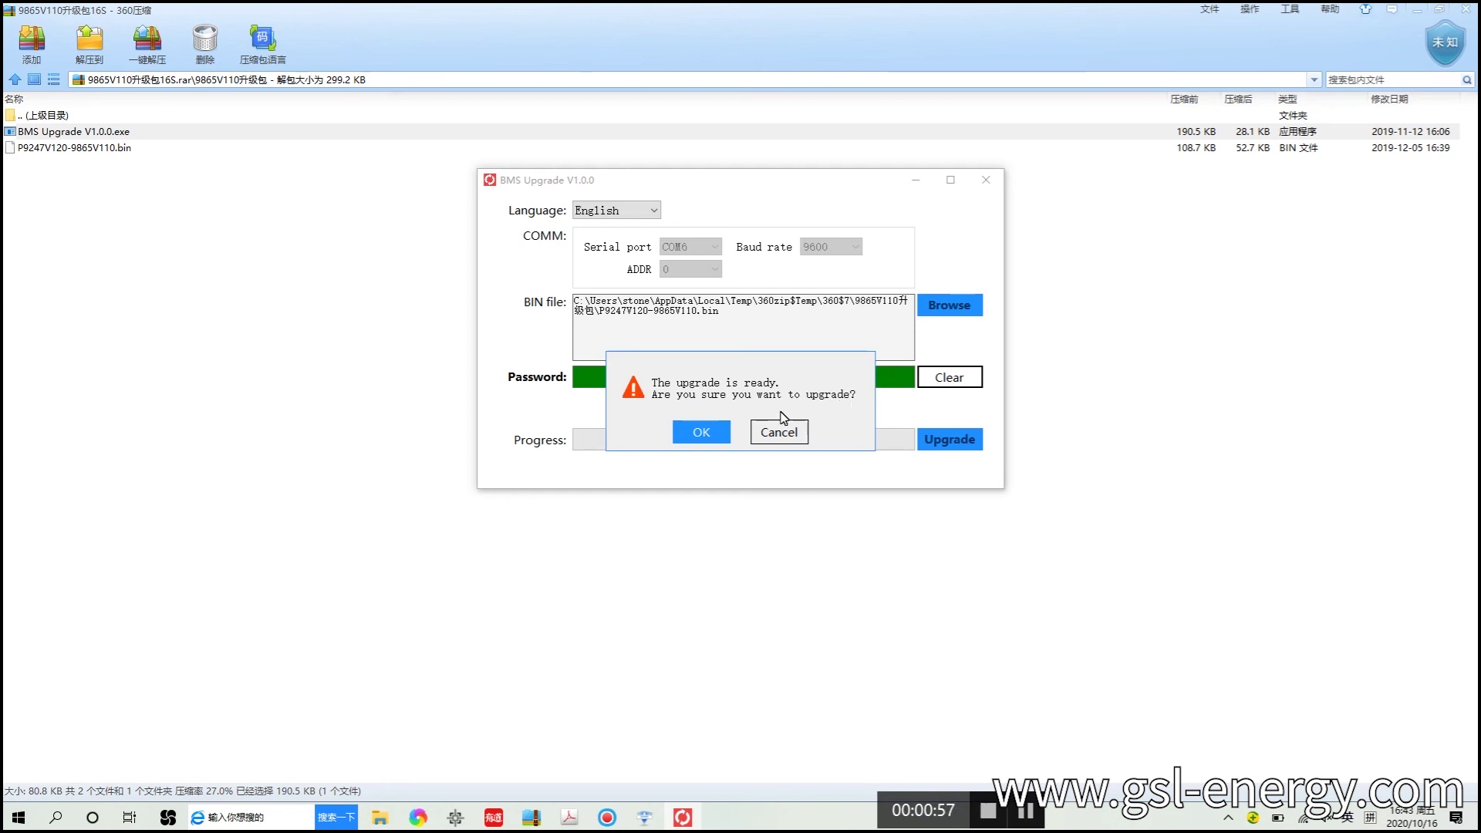
Confirm and finish the firmware upgrade, then reopen the PbmsTools connection and start monitoring.
left_click(703, 438)
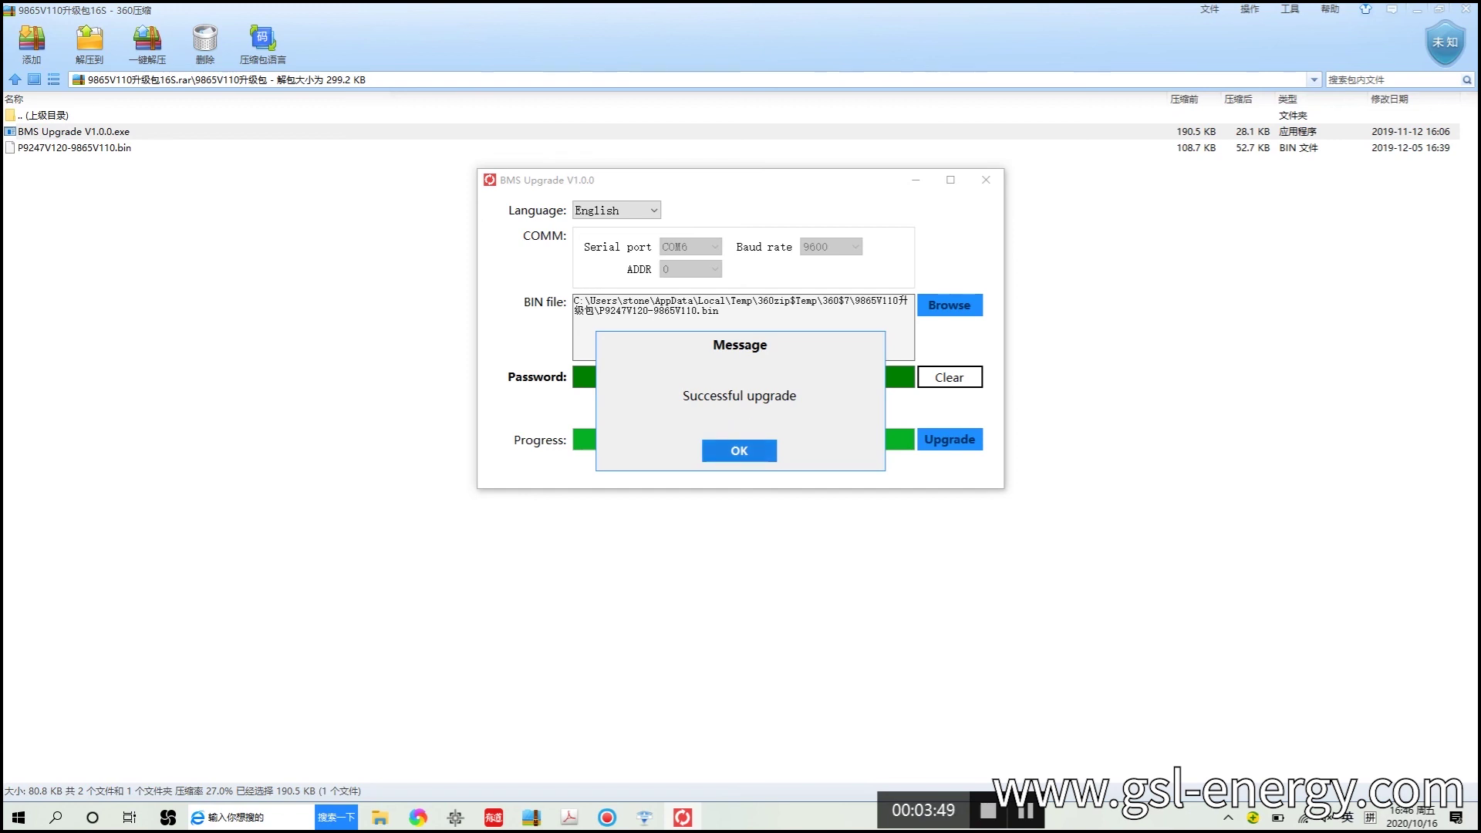
left_click(767, 453)
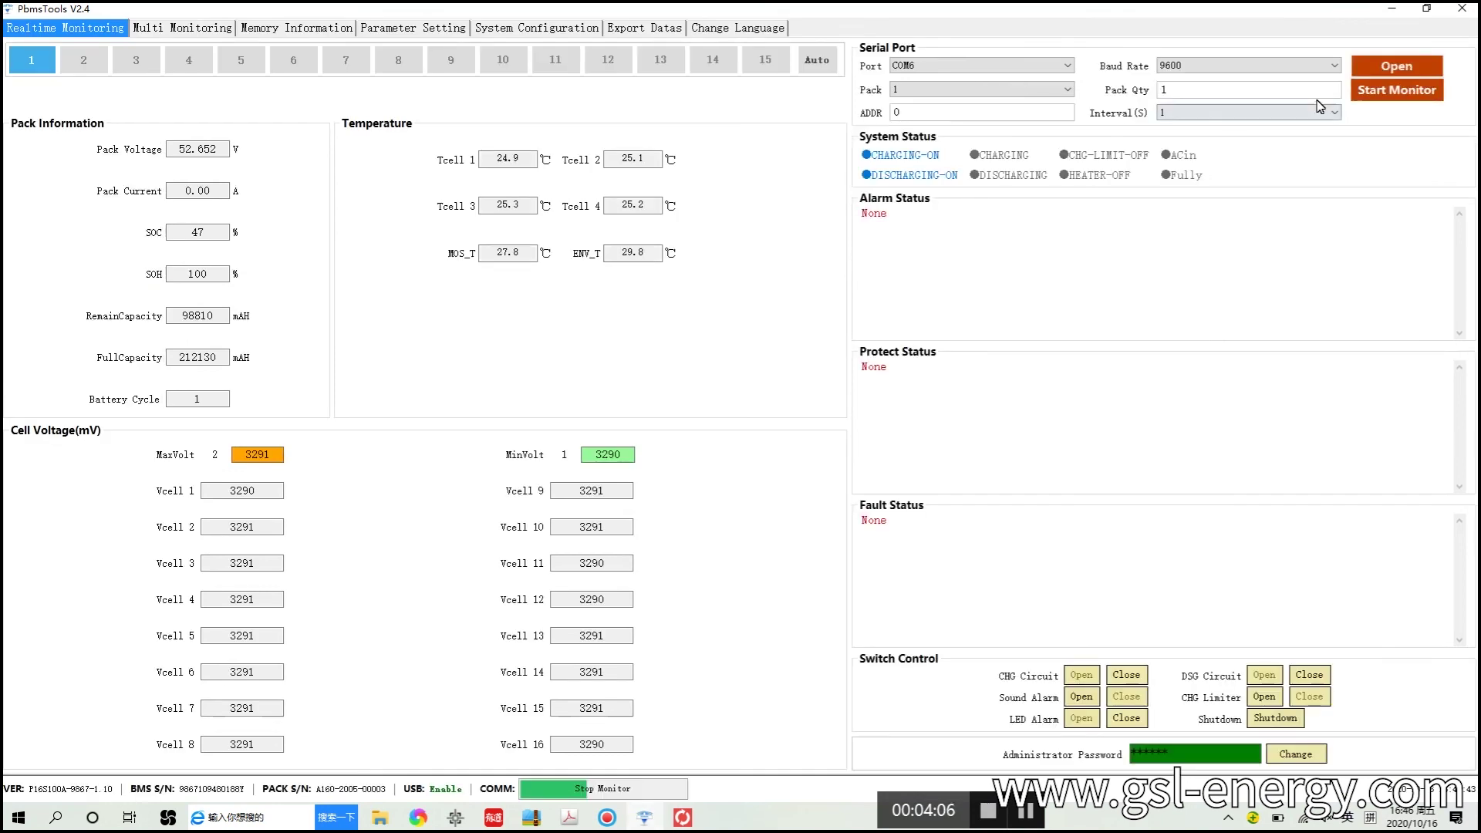
left_click(1397, 66)
left_click(1397, 90)
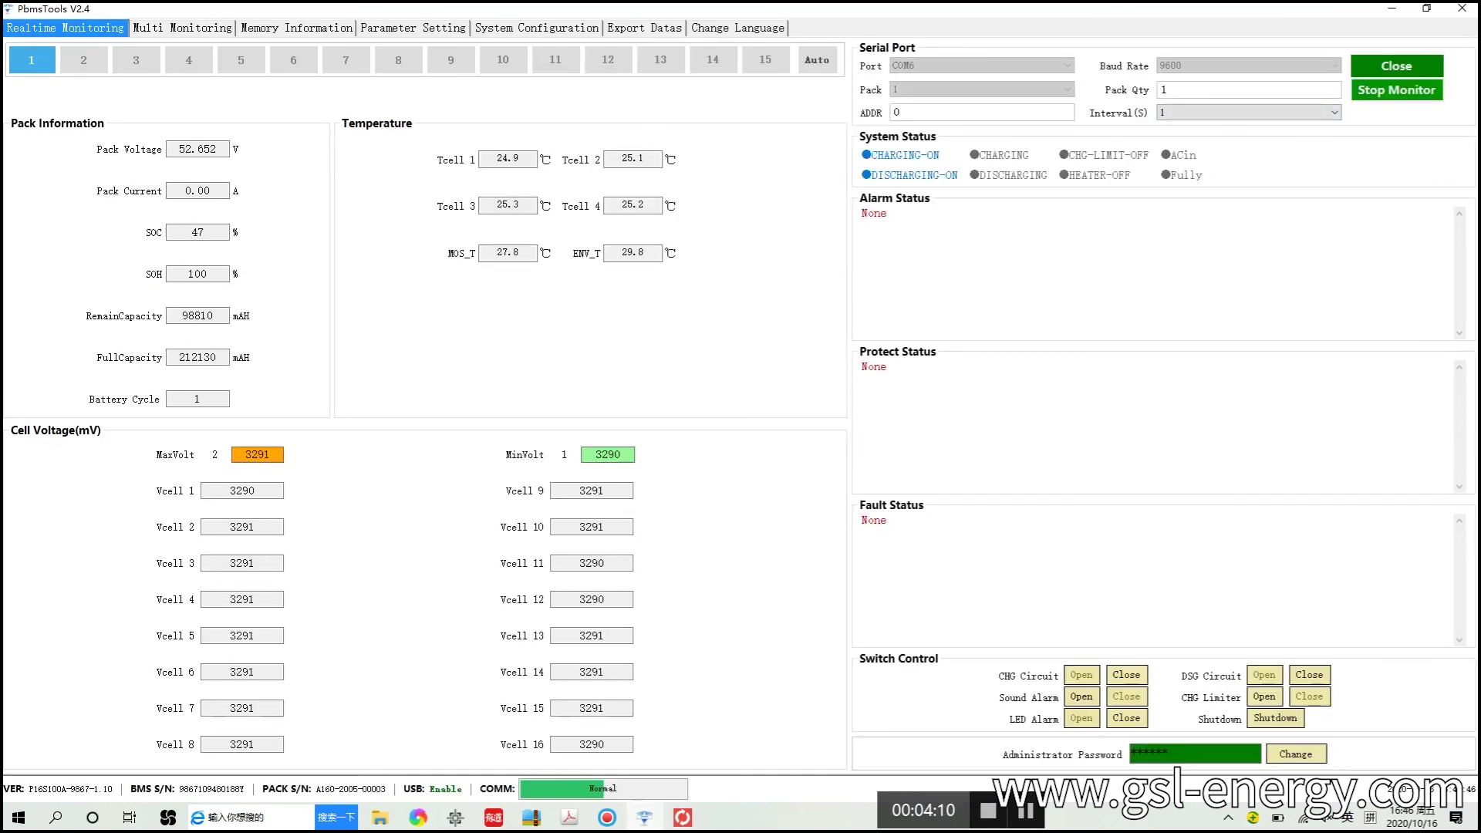